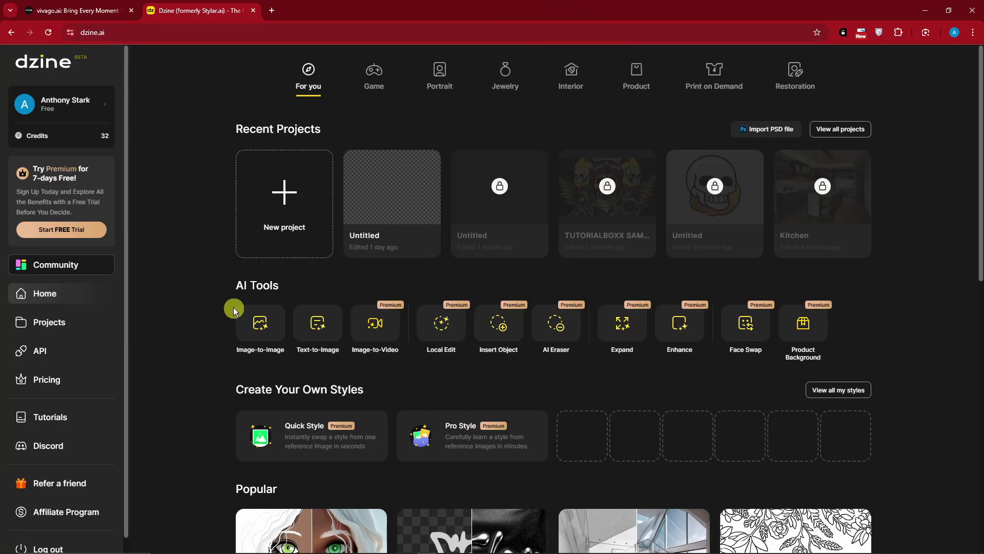
# - Review the Free and Beginner plans' daily credits, noting the Free plan's 32 Regular credits
pyautogui.scroll(-5, 213, 325)
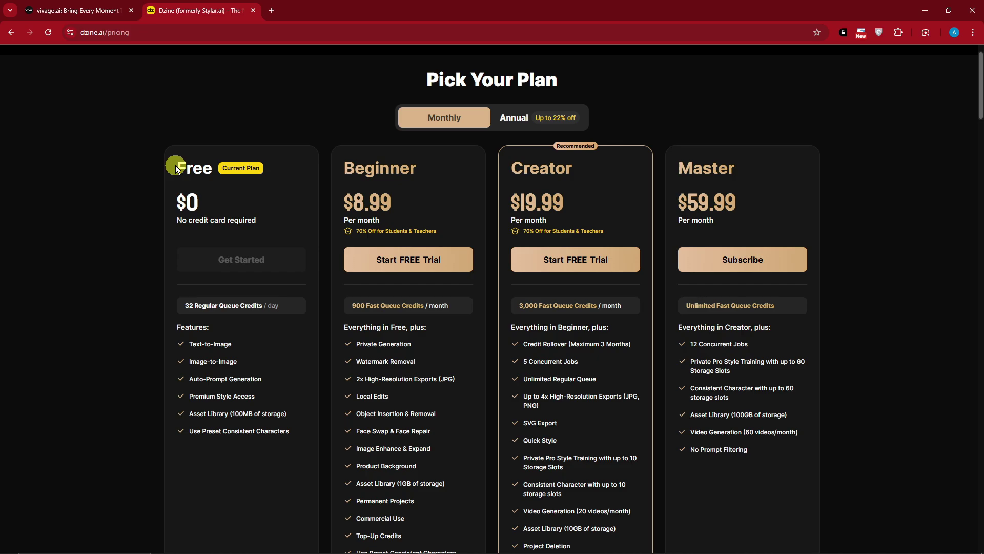
pyautogui.moveTo(185, 308); pyautogui.dragTo(216, 312)
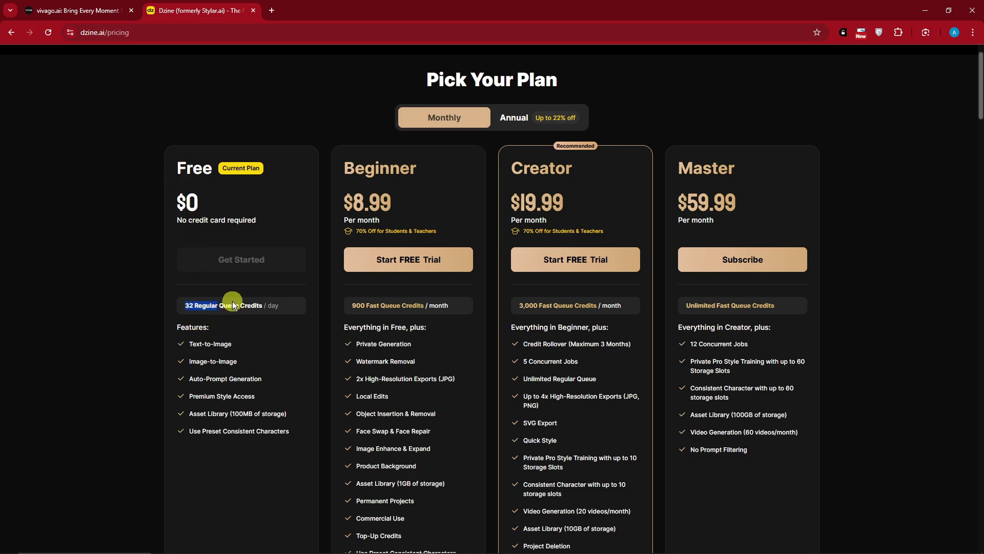
pyautogui.doubleClick(207, 305)
pyautogui.doubleClick(371, 306)
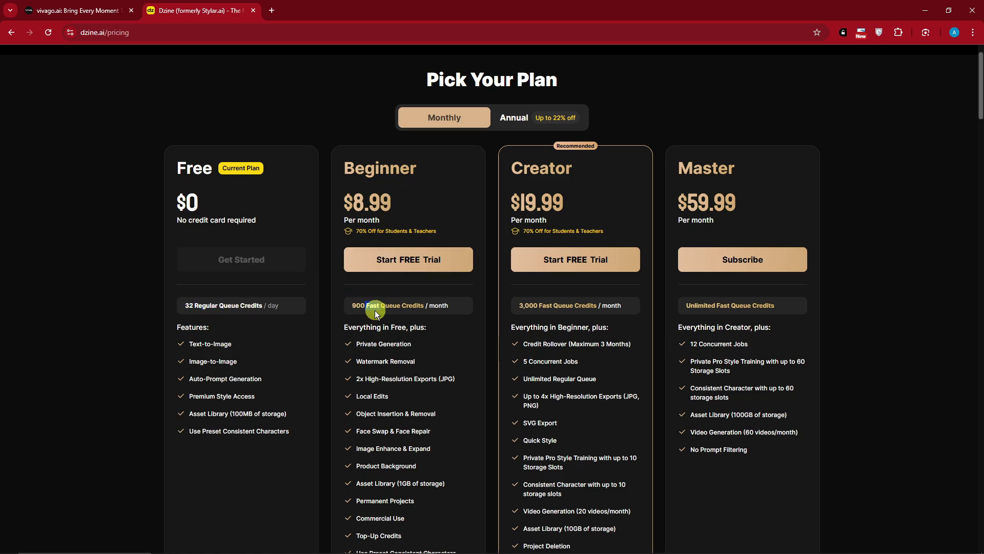
pyautogui.doubleClick(190, 306)
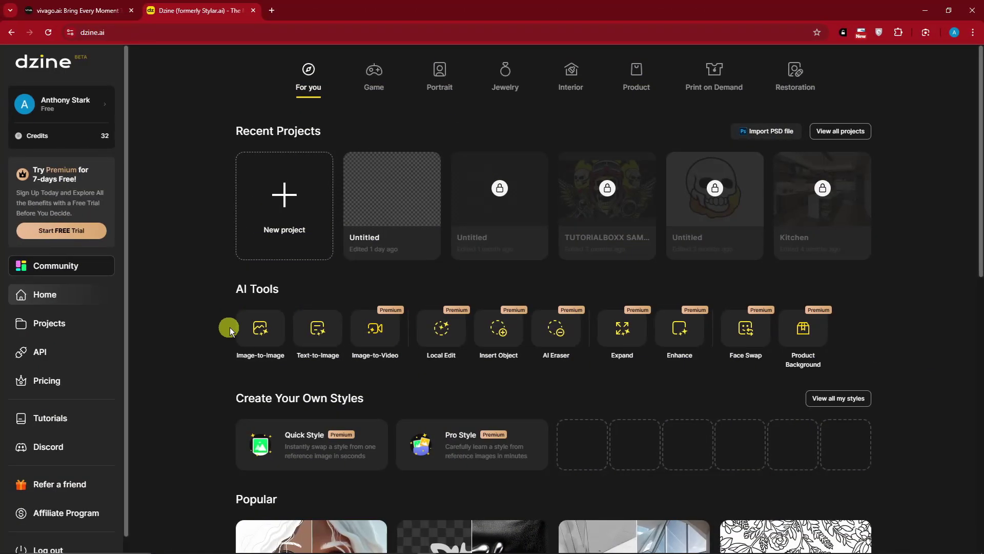
# - Open the Image-to-Image editor and inspect Layer 1, the sample pineapple, in Layers
pyautogui.click(251, 326)
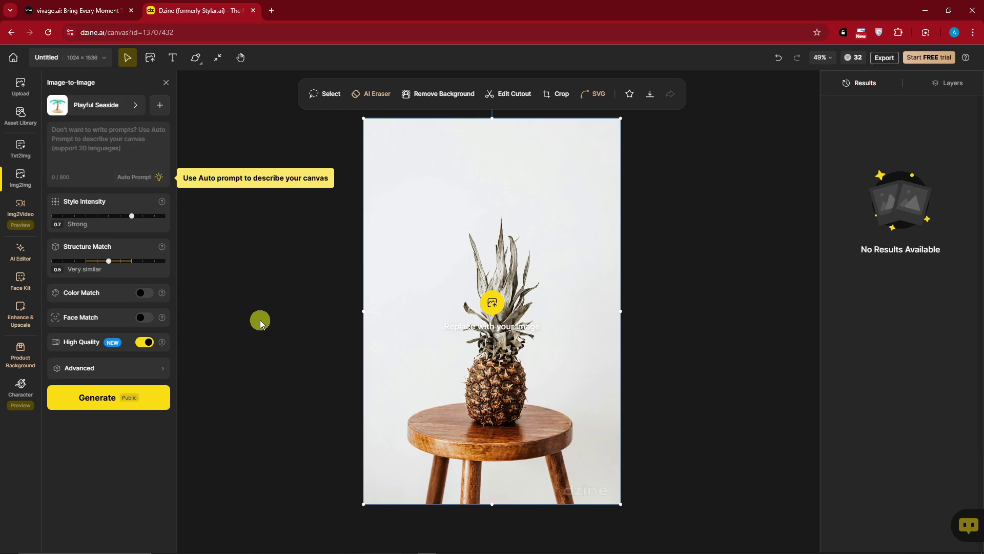
pyautogui.moveTo(547, 251)
pyautogui.mouseDown()
pyautogui.moveTo(574, 246)
pyautogui.moveTo(539, 263)
pyautogui.moveTo(543, 246)
pyautogui.mouseUp()
pyautogui.click(947, 83)
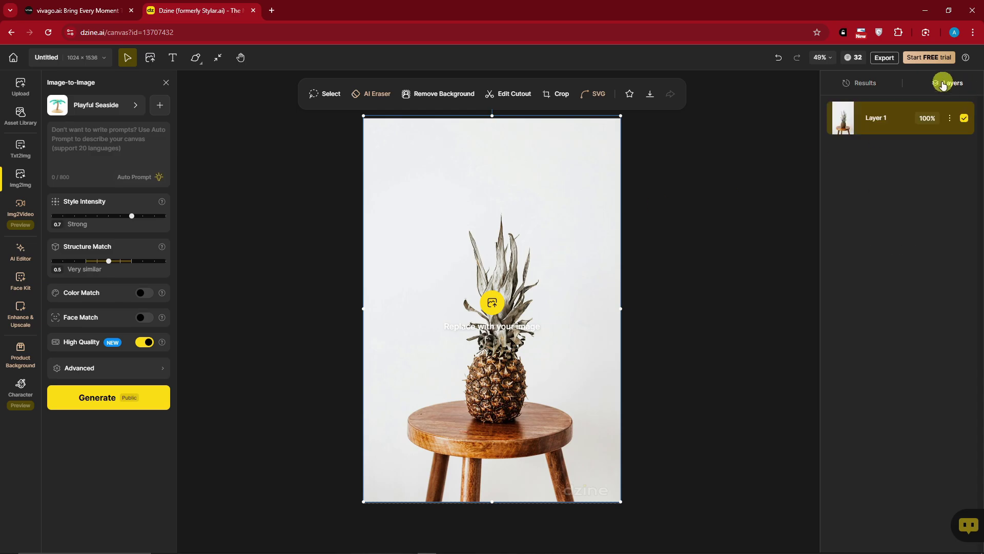
pyautogui.click(950, 119)
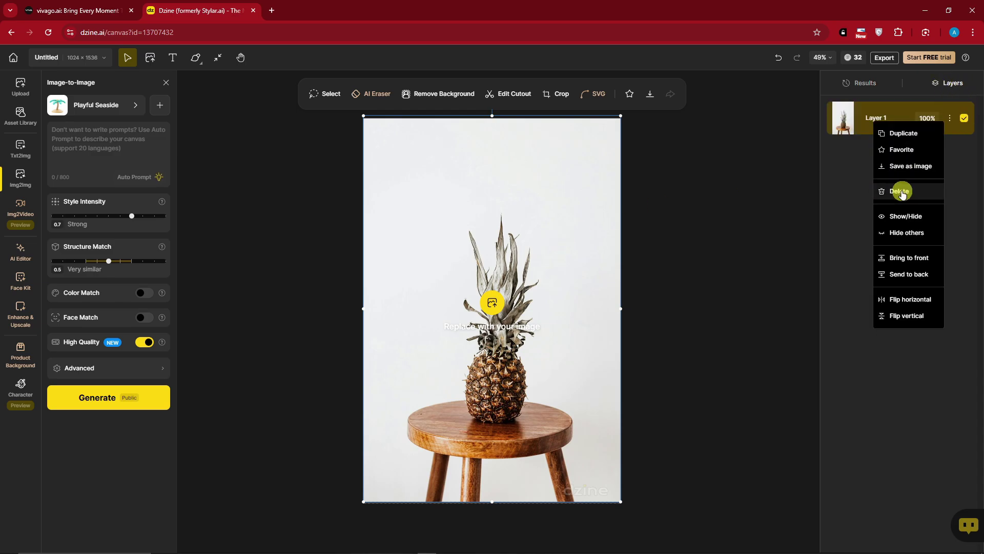
pyautogui.click(830, 149)
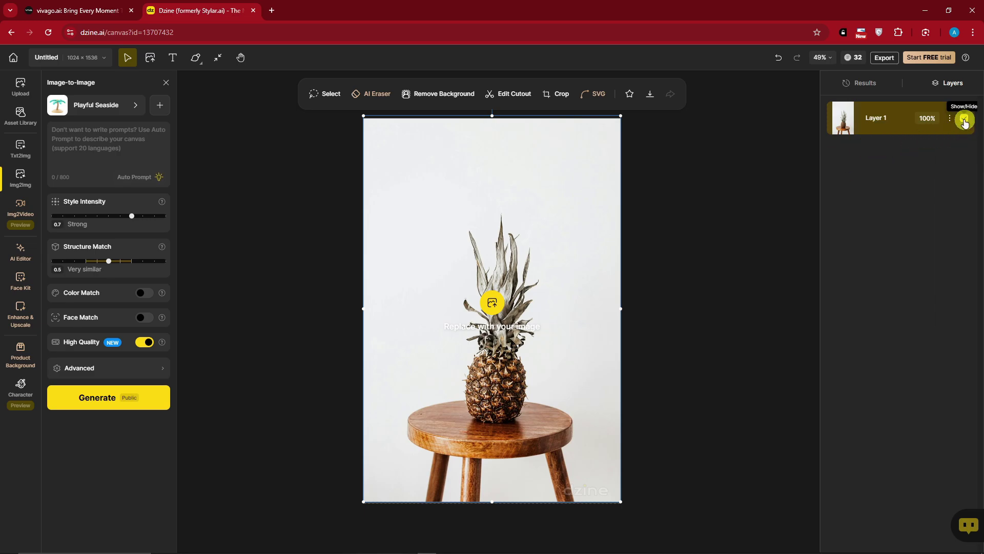
# - Toggle the pineapple layer's visibility, then delete Layer 1 from the canvas
pyautogui.click(964, 120)
pyautogui.click(964, 120)
pyautogui.click(964, 120)
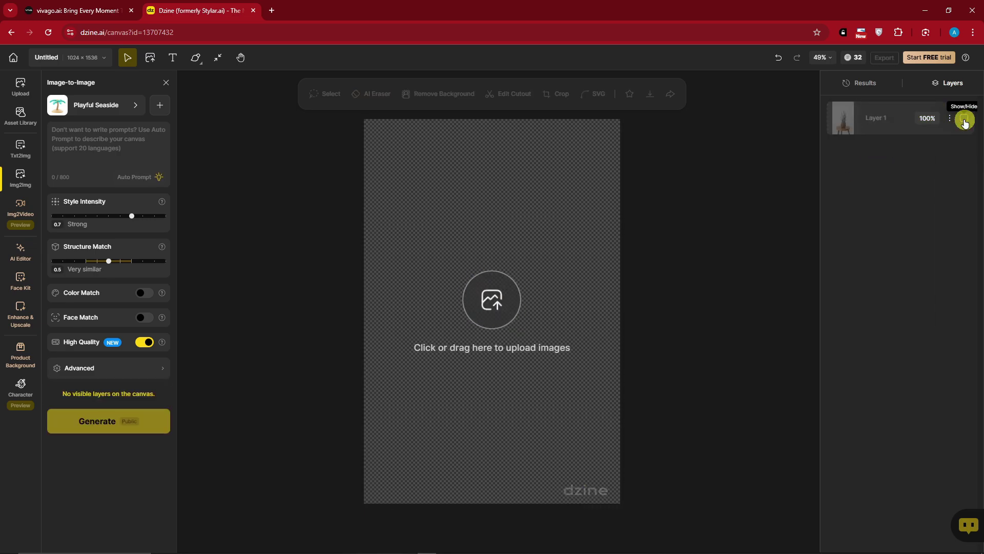
pyautogui.click(964, 121)
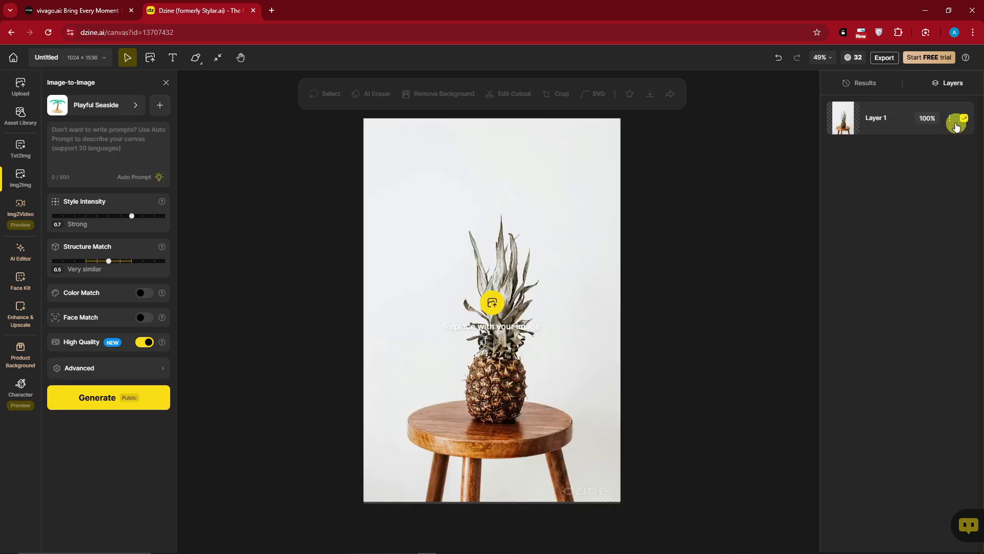
pyautogui.click(949, 118)
pyautogui.click(900, 191)
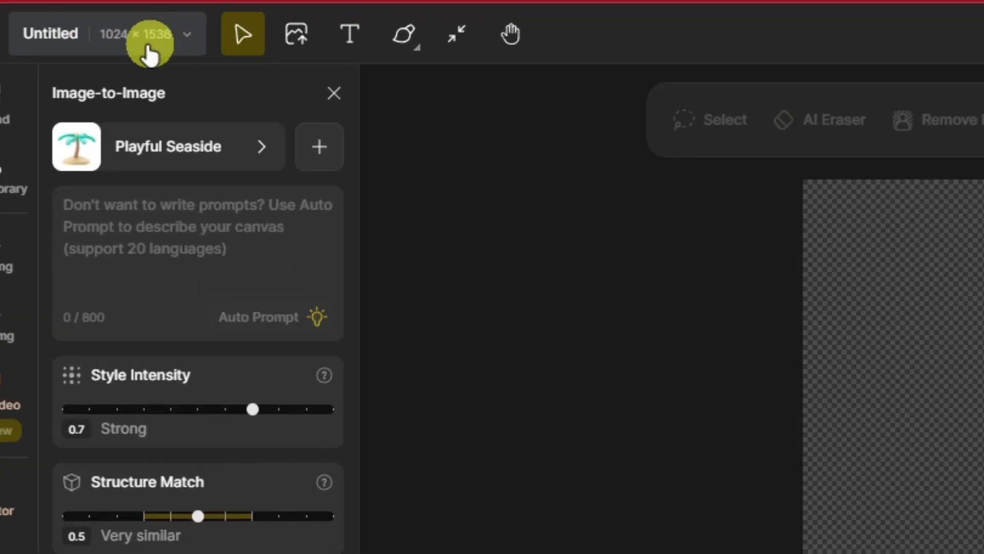
# - Change the canvas aspect ratio to 16:9 and apply the 1536×864 size
pyautogui.click(167, 41)
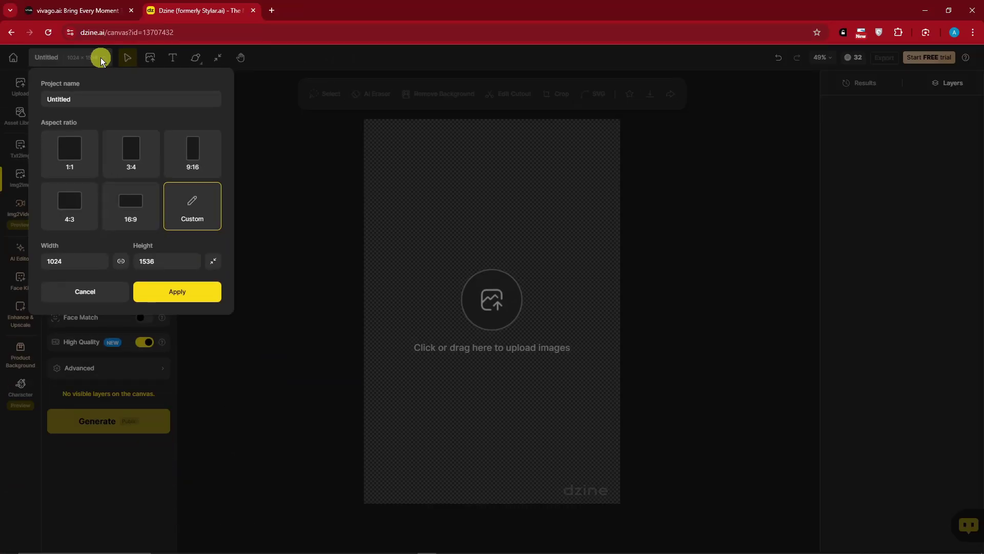
pyautogui.click(139, 203)
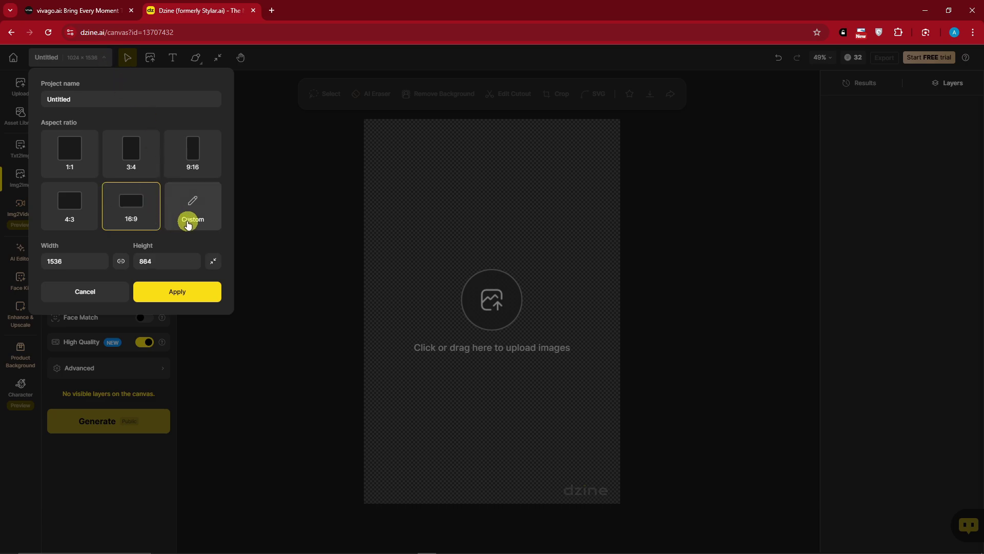
pyautogui.click(202, 296)
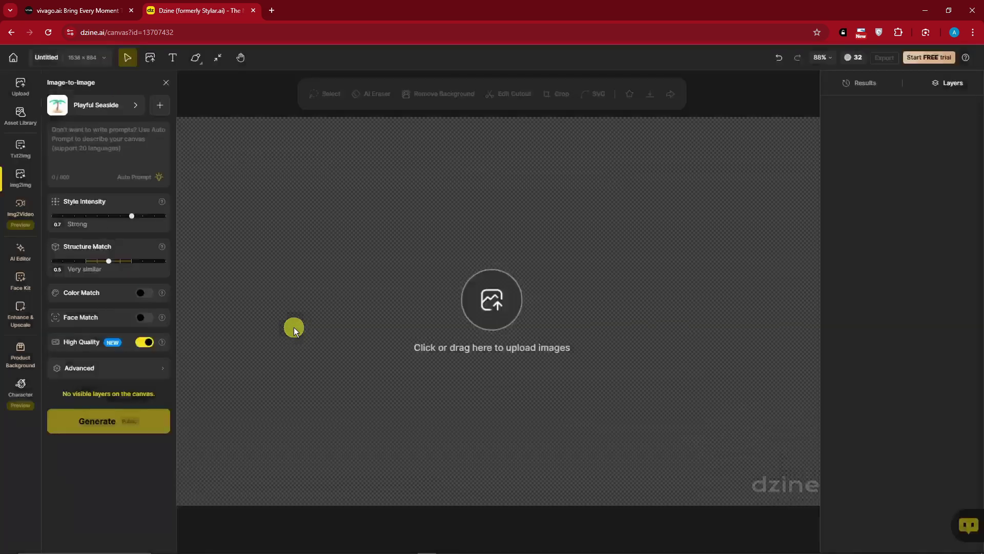
# - Upload the long-haired woman's portrait from the Downloads folder onto the canvas
pyautogui.click(493, 299)
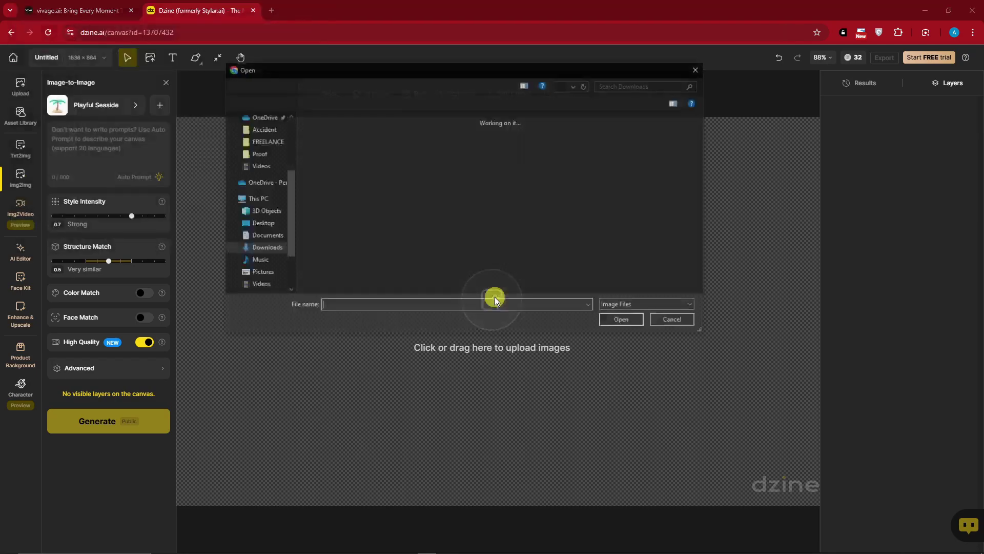
pyautogui.scroll(-5, 499, 184)
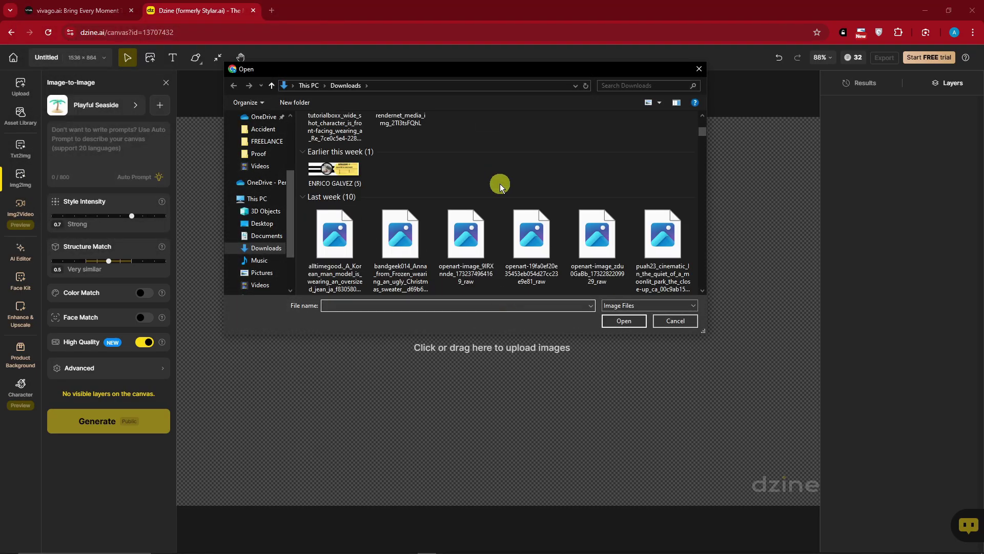
pyautogui.scroll(-5, 500, 184)
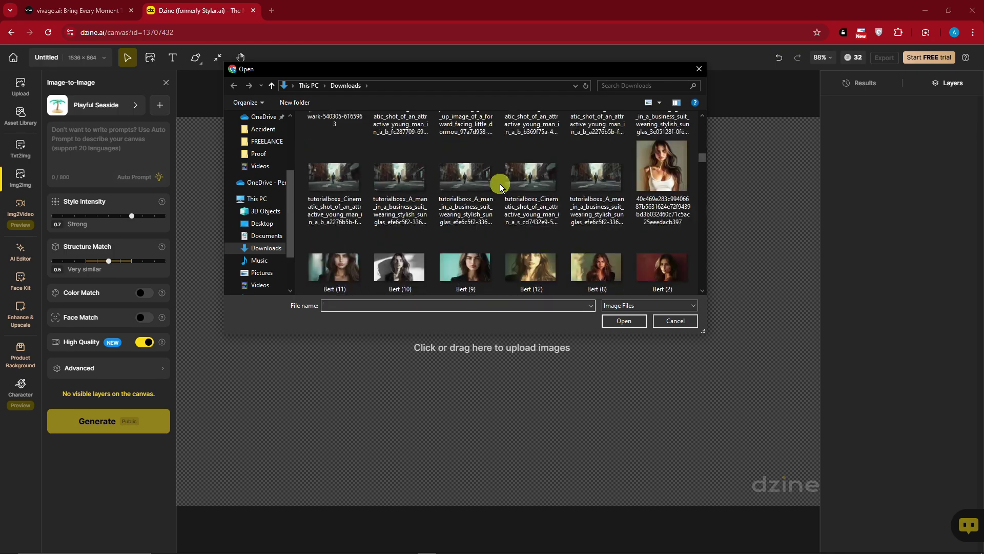
pyautogui.scroll(2, 500, 184)
pyautogui.scroll(-4, 500, 183)
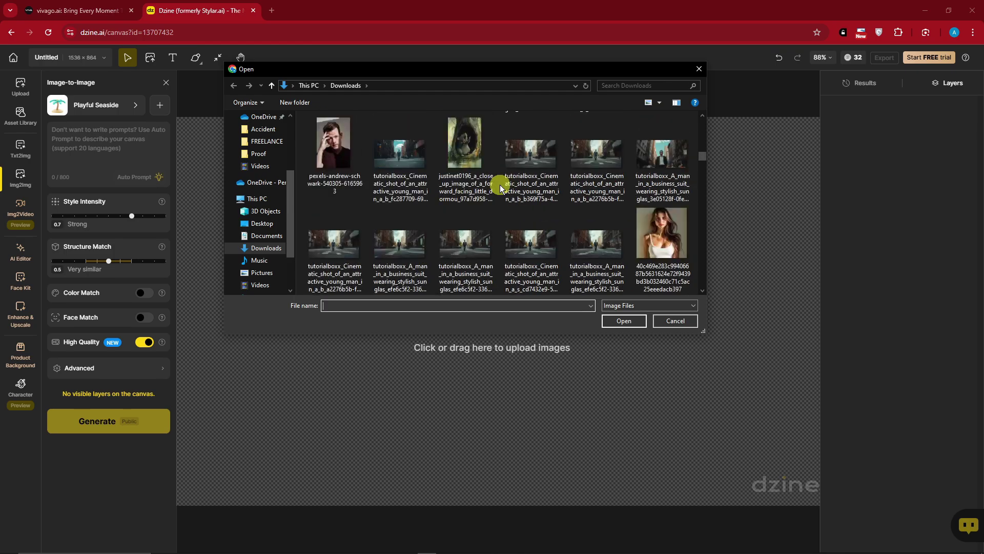
pyautogui.scroll(-3, 500, 184)
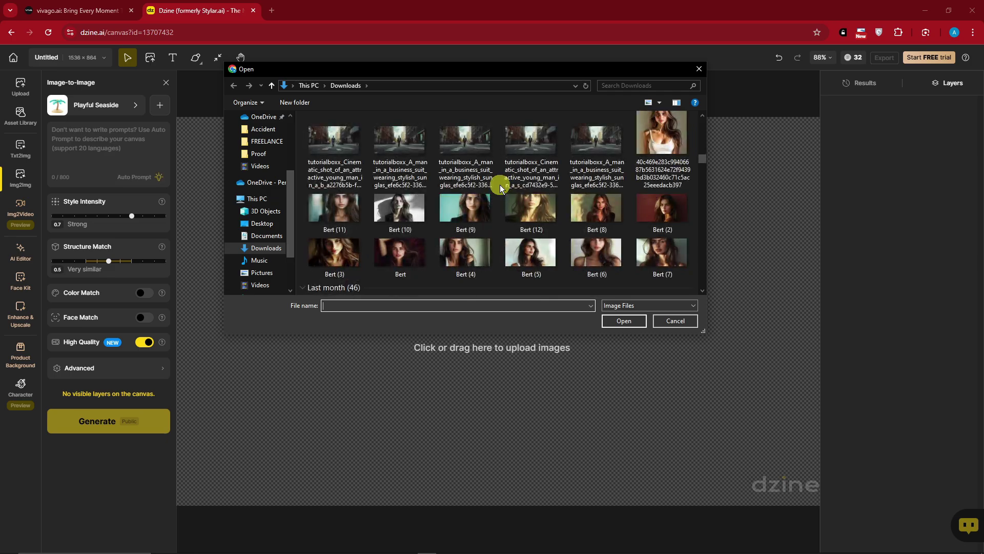
pyautogui.doubleClick(595, 210)
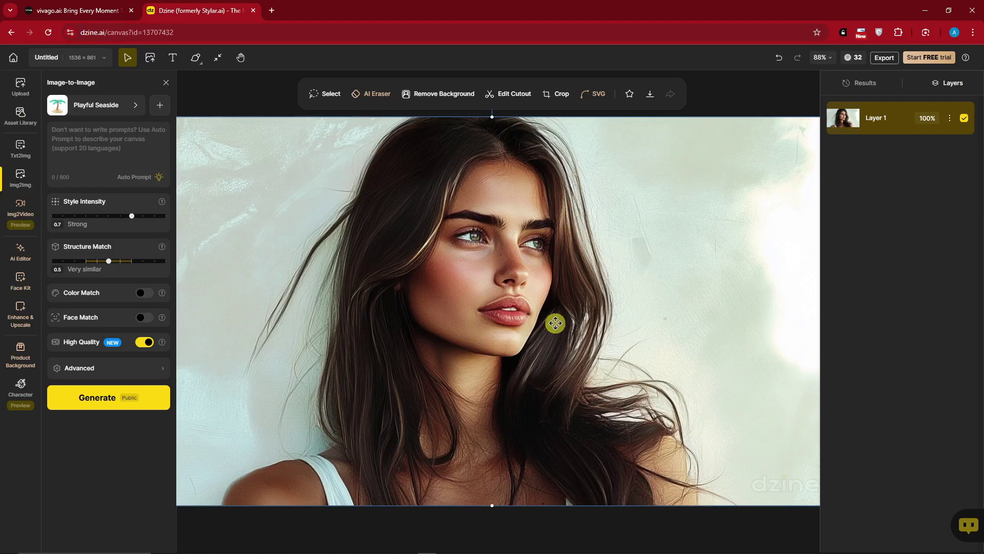
# - Browse the Tattoo, Portrait, Line Art, Realistic and Anime style categories, then apply Narrative Film
pyautogui.click(115, 106)
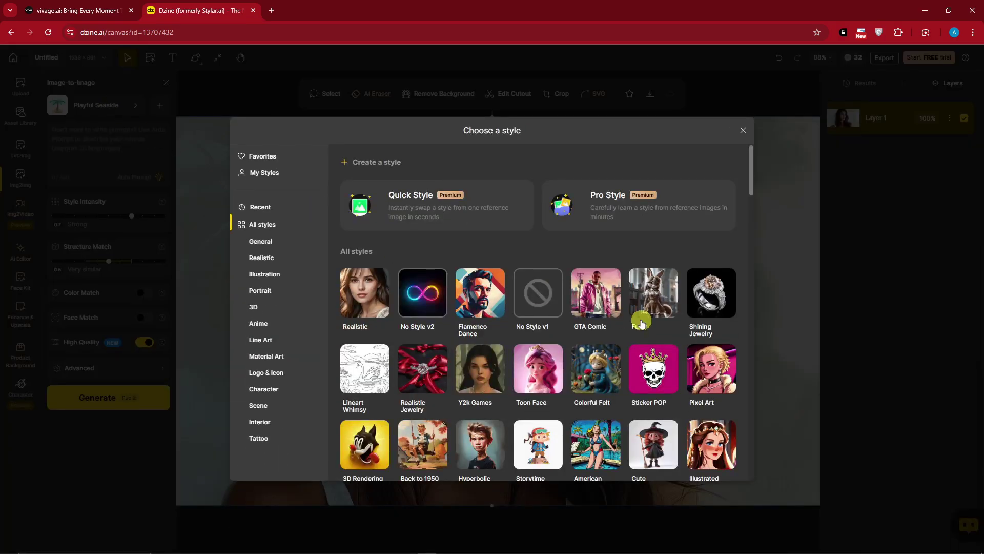
pyautogui.moveTo(752, 181); pyautogui.dragTo(746, 291)
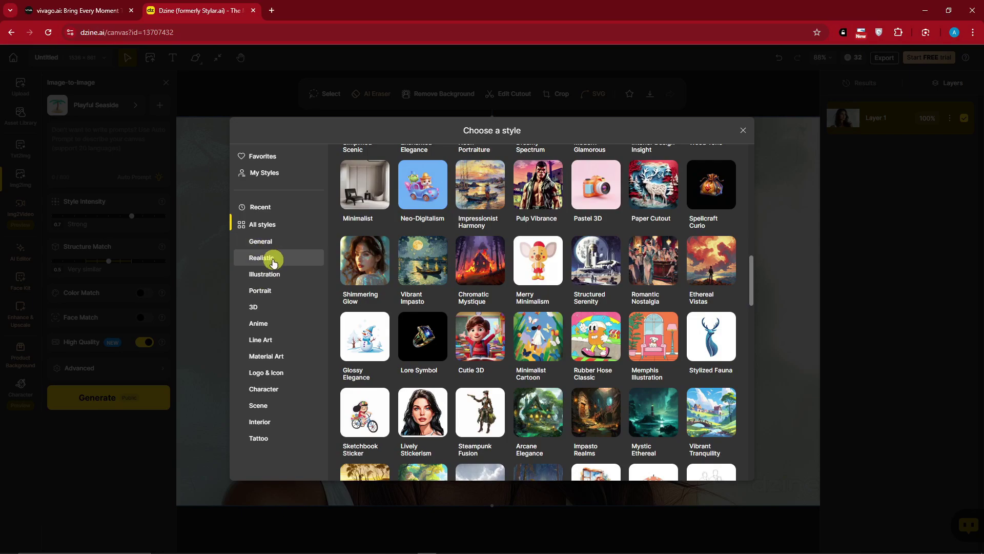
pyautogui.click(275, 438)
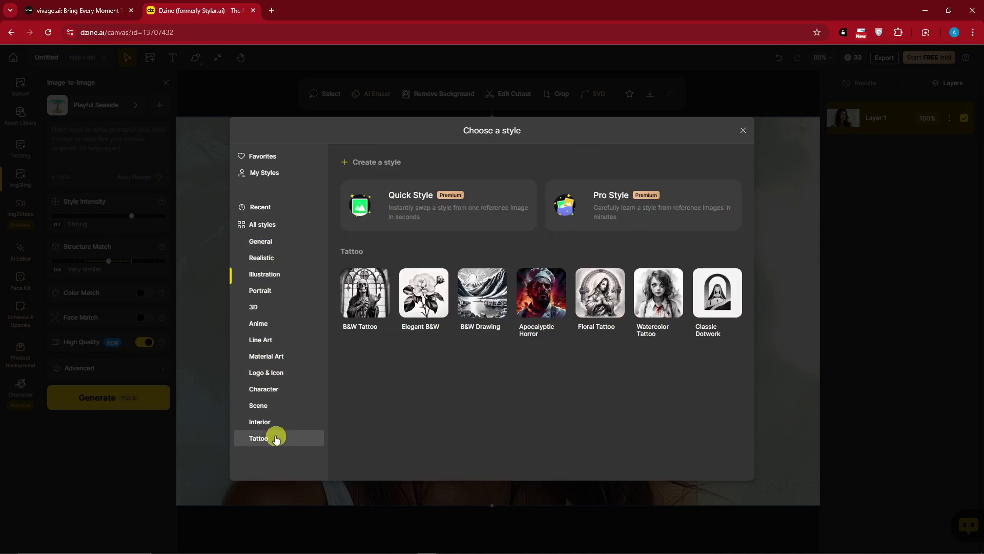
pyautogui.click(267, 291)
pyautogui.click(272, 340)
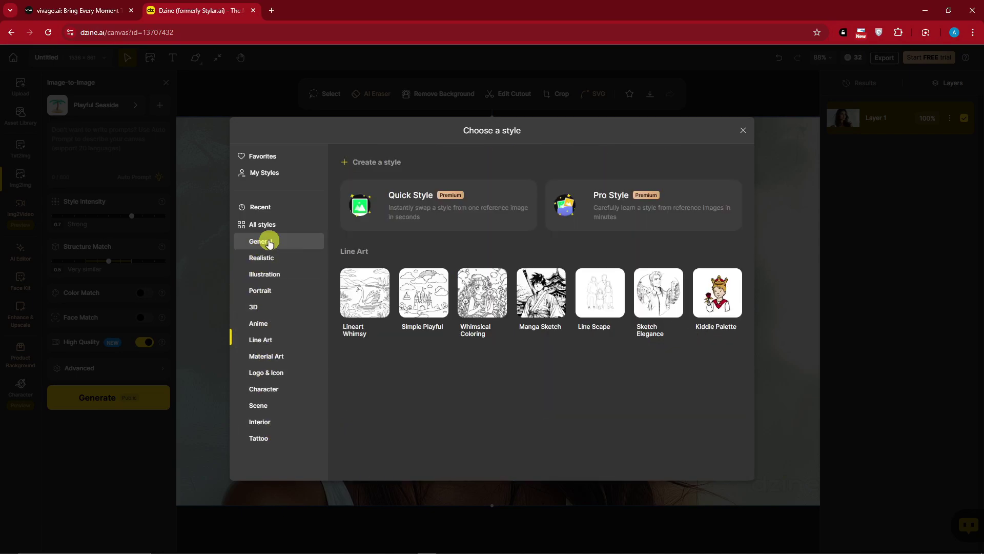
pyautogui.click(274, 256)
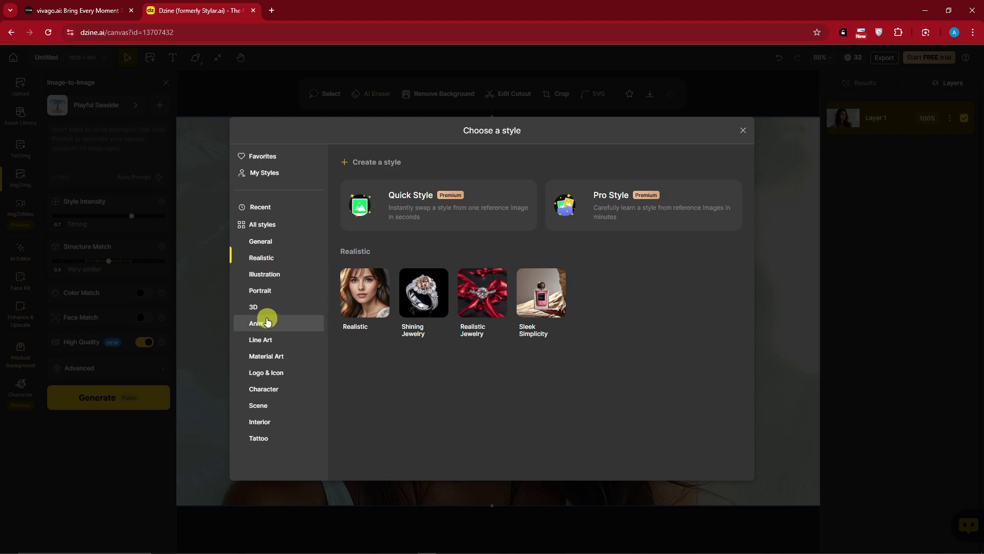
pyautogui.click(266, 322)
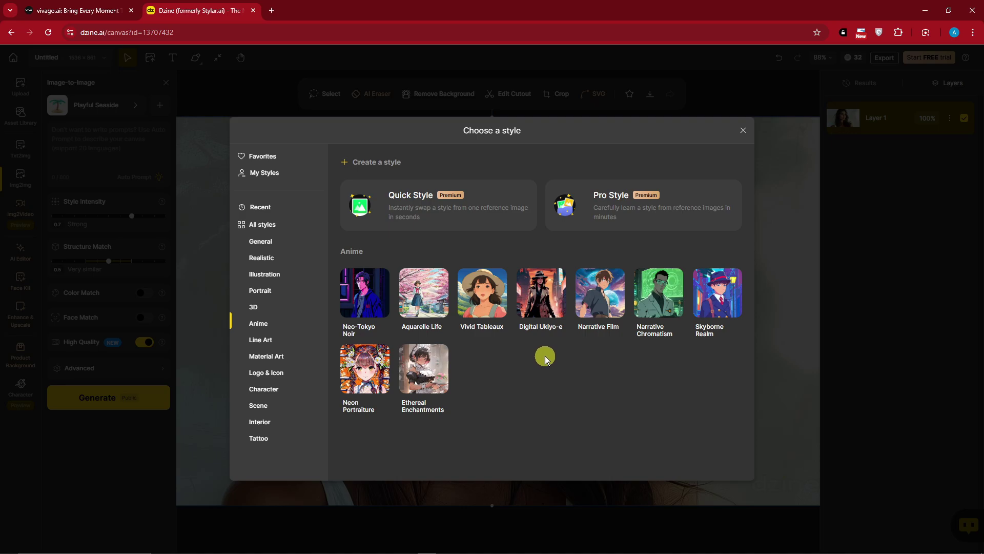
pyautogui.click(606, 301)
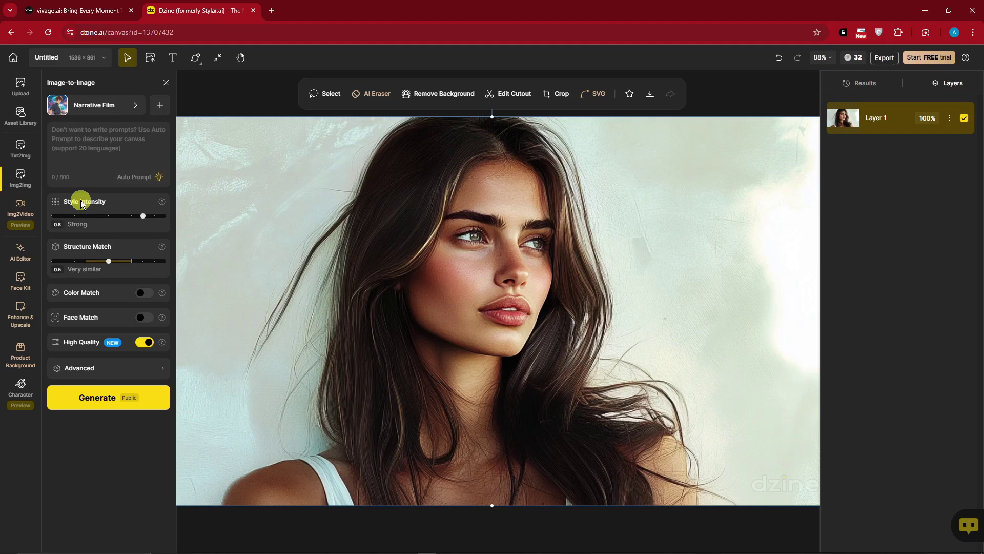
# - Enable Color Match and Face Match, then check and close the advanced generation options
pyautogui.moveTo(163, 202)
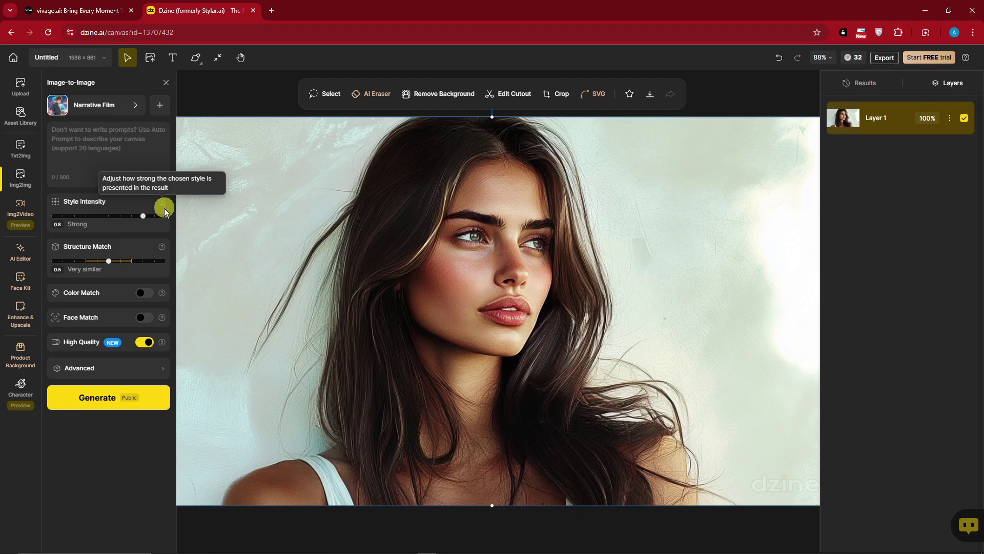
pyautogui.moveTo(163, 247)
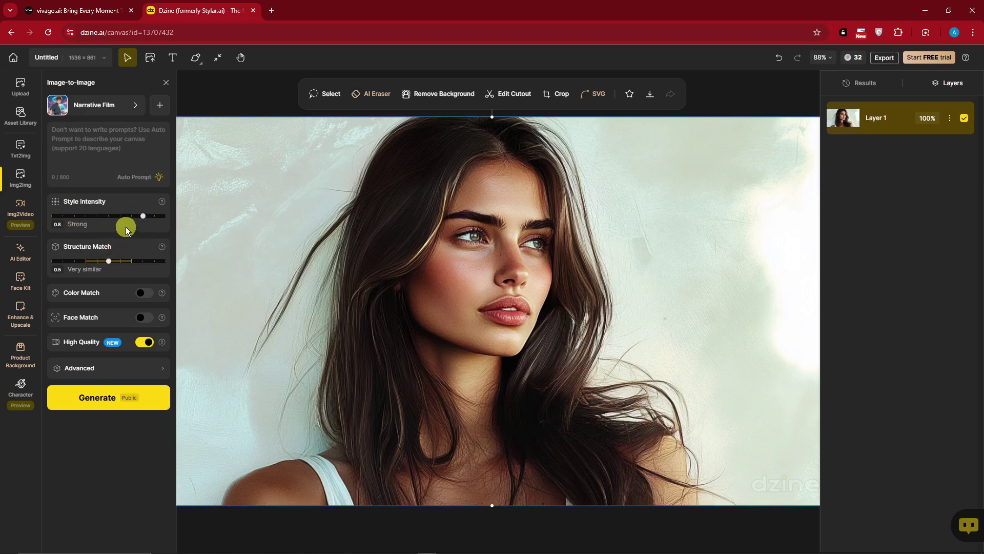
pyautogui.moveTo(164, 293)
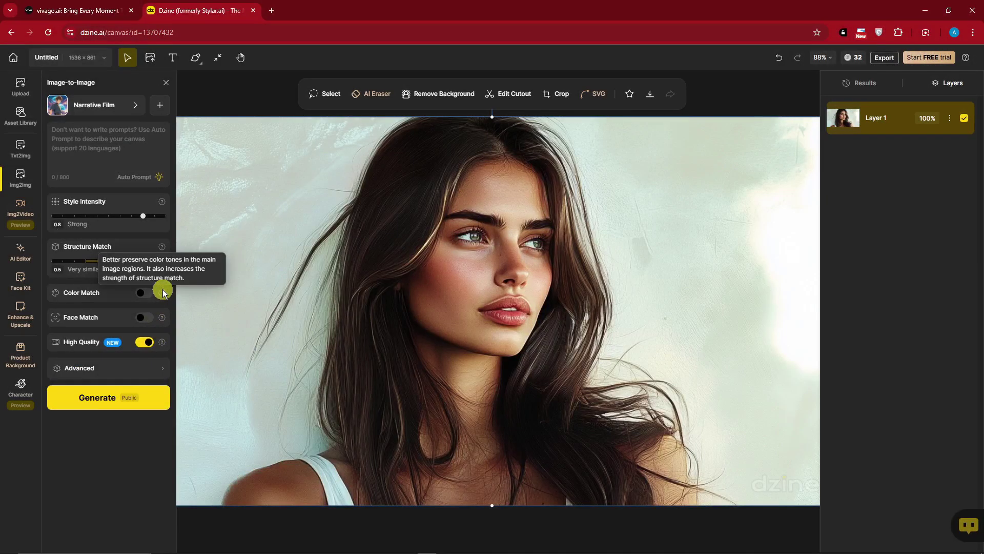
pyautogui.click(146, 293)
pyautogui.moveTo(162, 319)
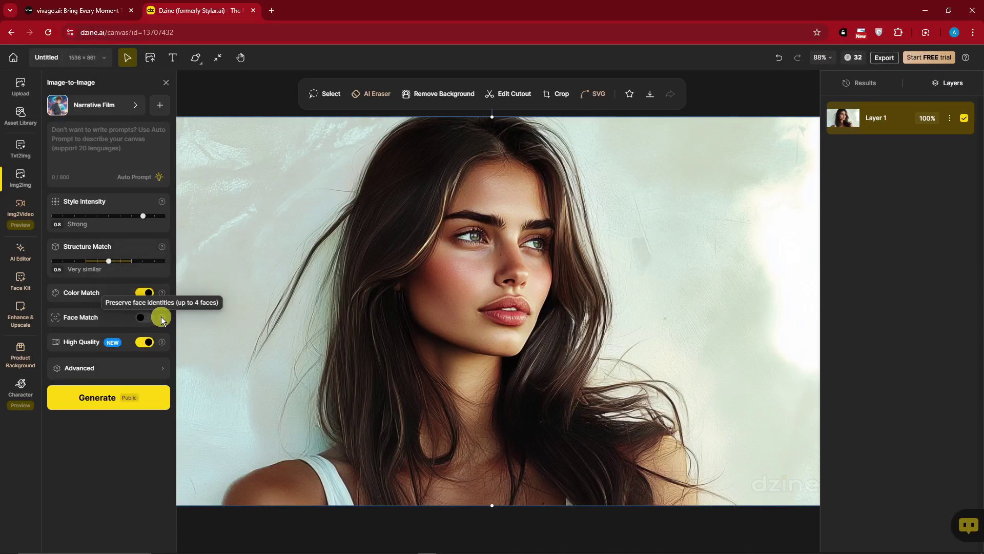
pyautogui.click(145, 318)
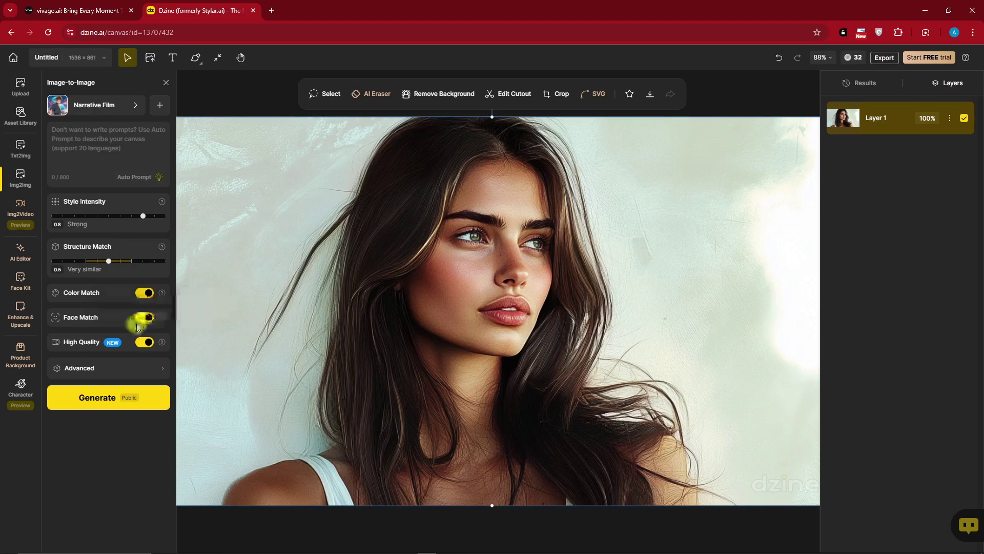
pyautogui.click(161, 367)
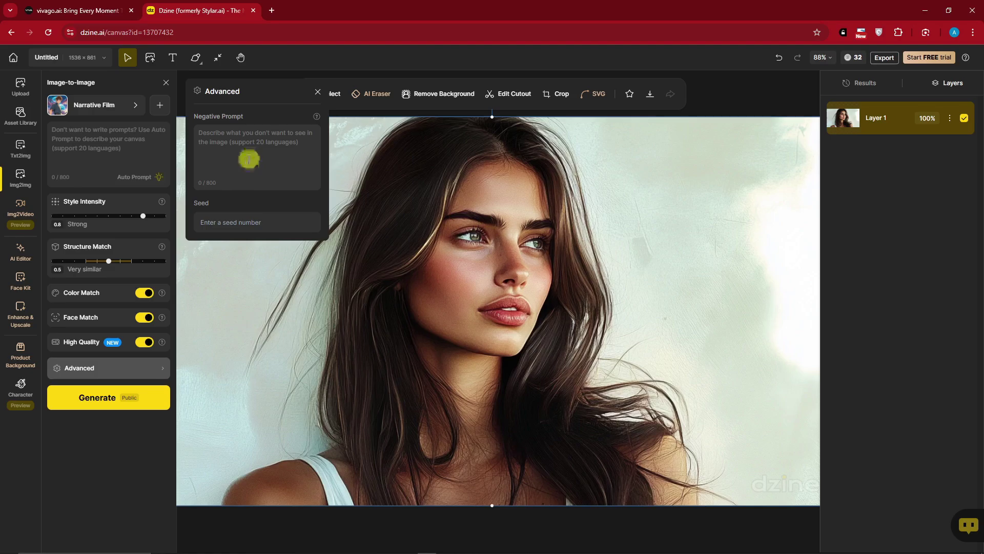
pyautogui.click(317, 91)
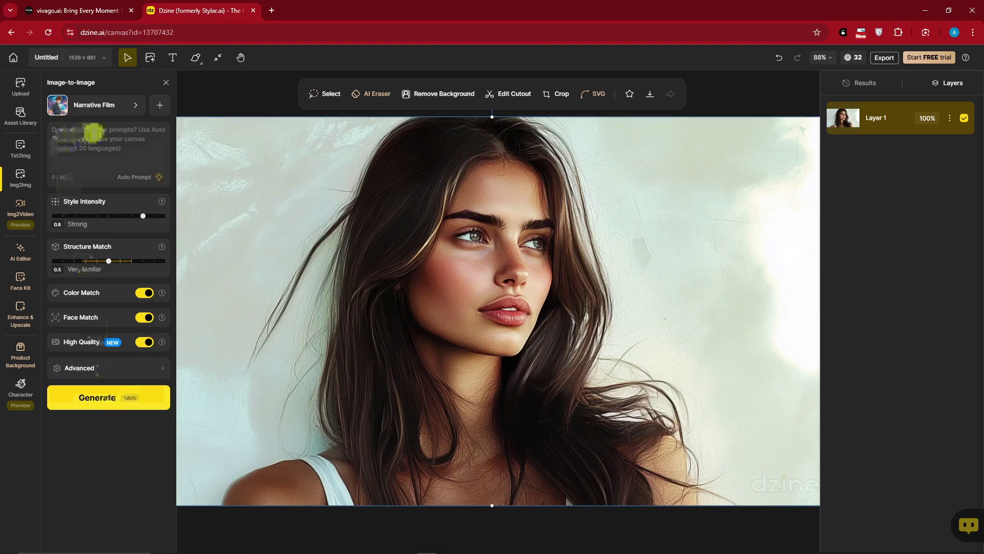
# - Put focus in the text prompt field
pyautogui.click(131, 132)
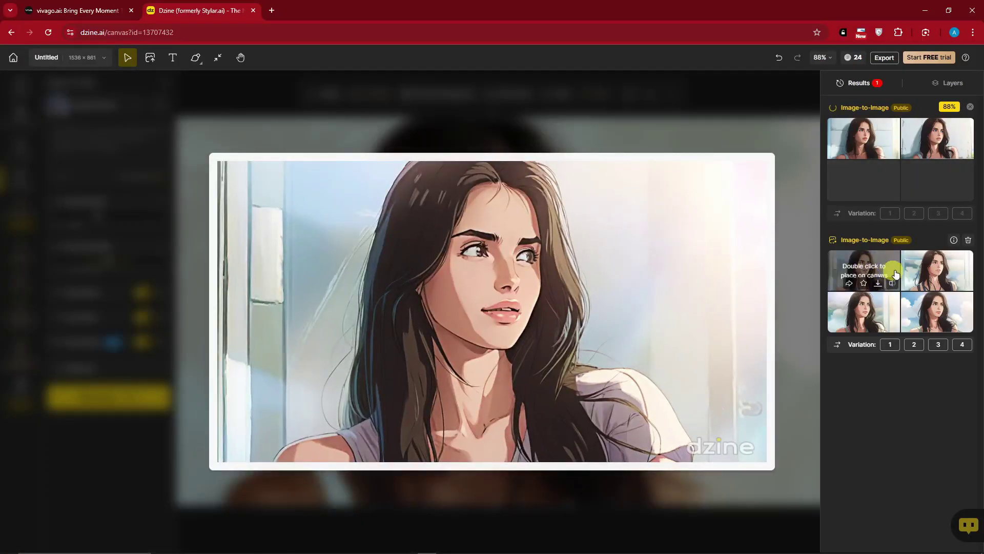
# - Compare the two result sets' settings, including style intensity 0.4, and preview the anime thumbnails
pyautogui.moveTo(934, 307)
pyautogui.moveTo(864, 316)
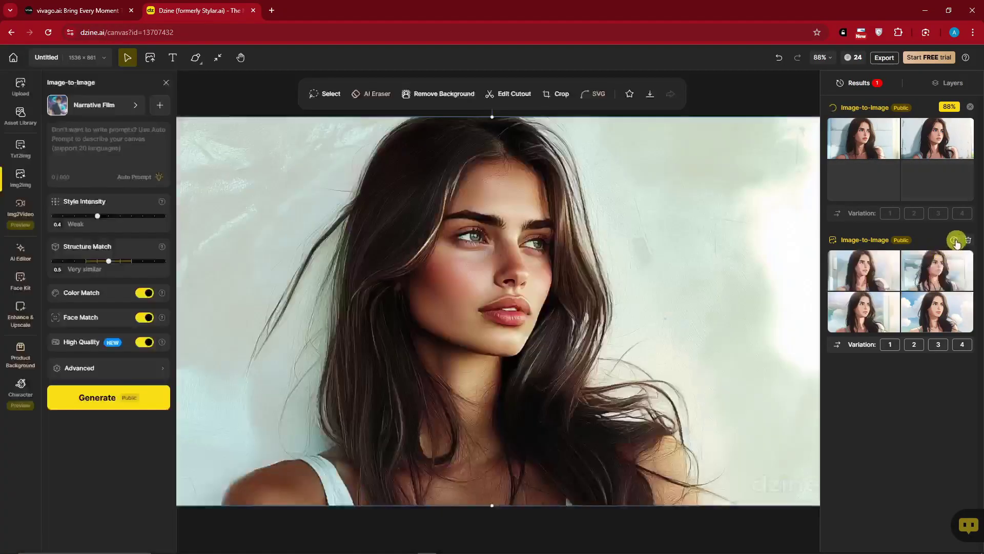
pyautogui.click(954, 240)
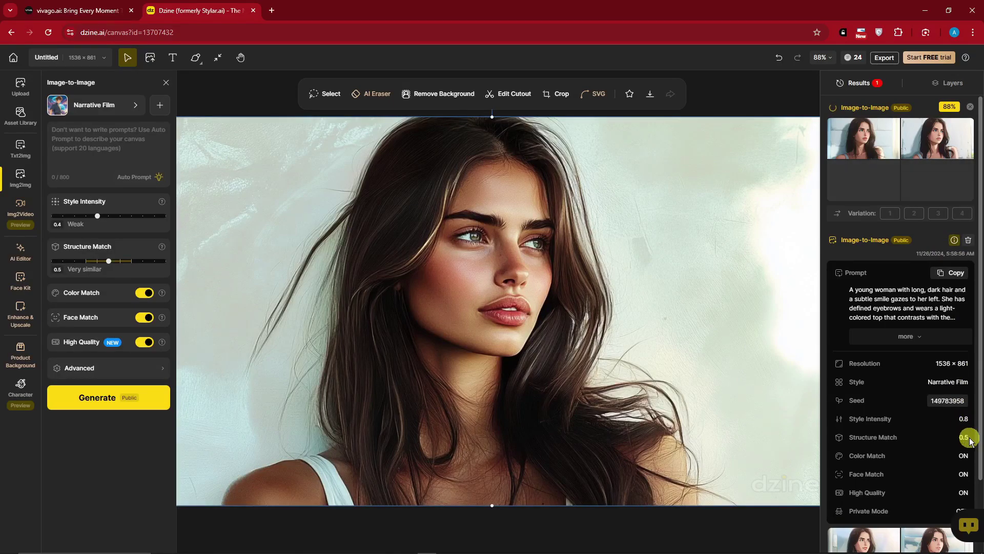
pyautogui.scroll(-2, 970, 441)
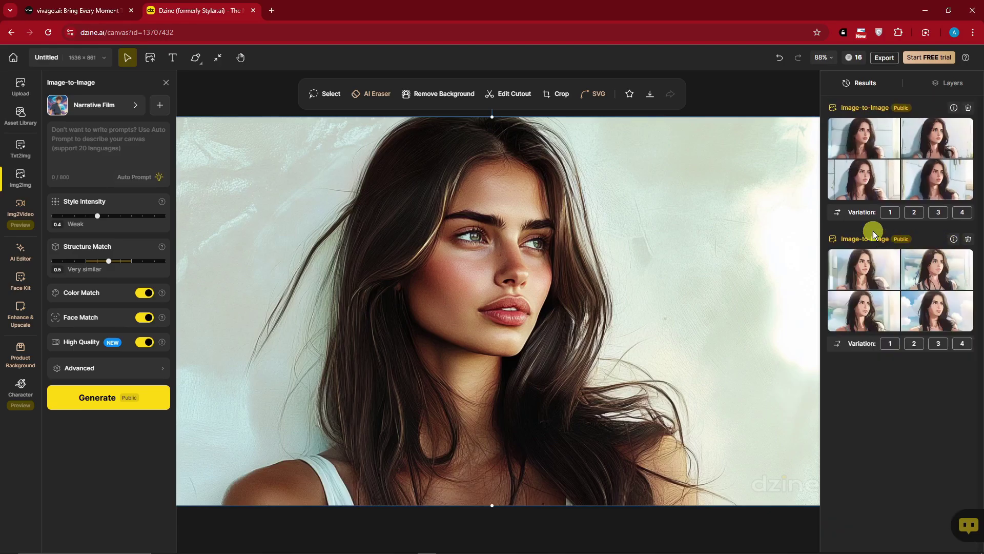
pyautogui.moveTo(857, 141)
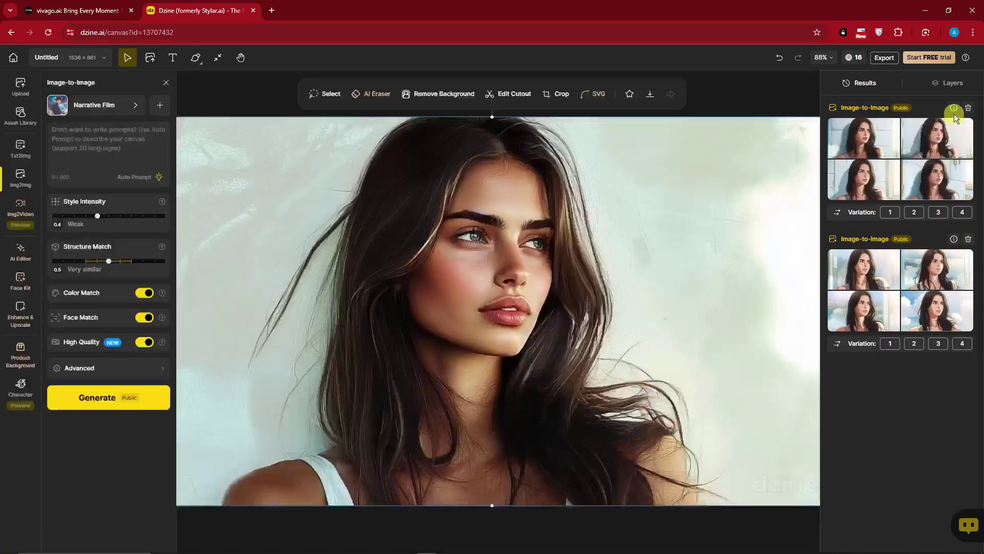
pyautogui.moveTo(954, 109)
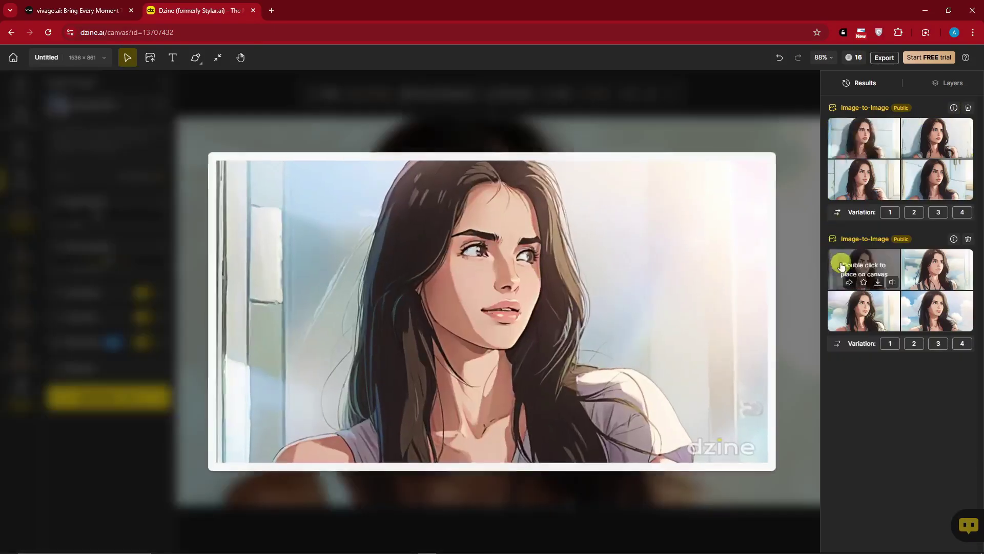
pyautogui.moveTo(856, 187)
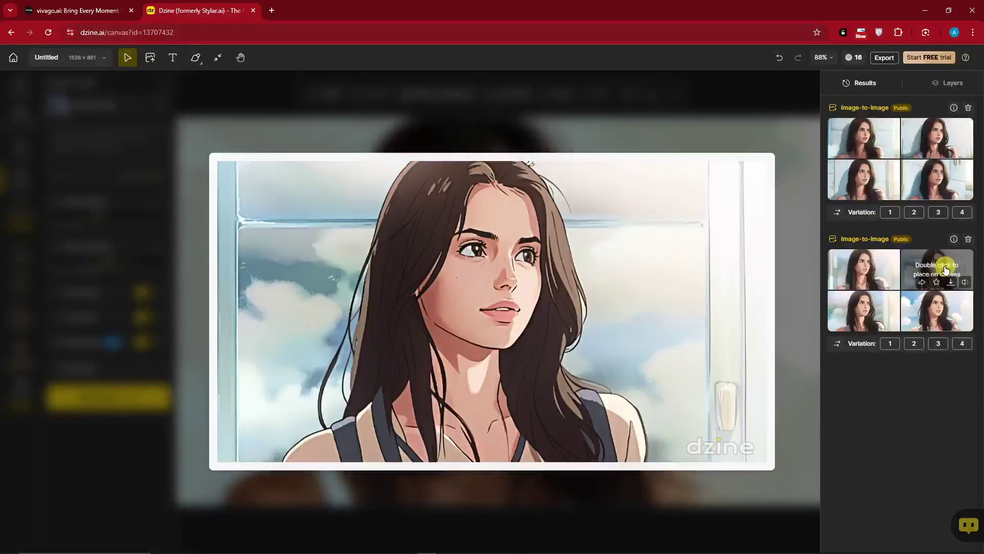
pyautogui.moveTo(928, 307)
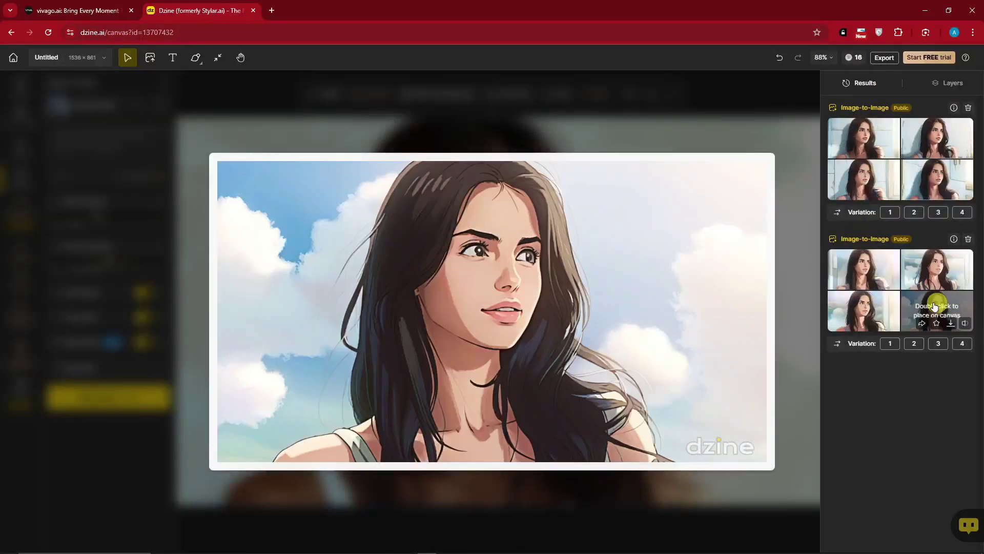
pyautogui.moveTo(871, 171)
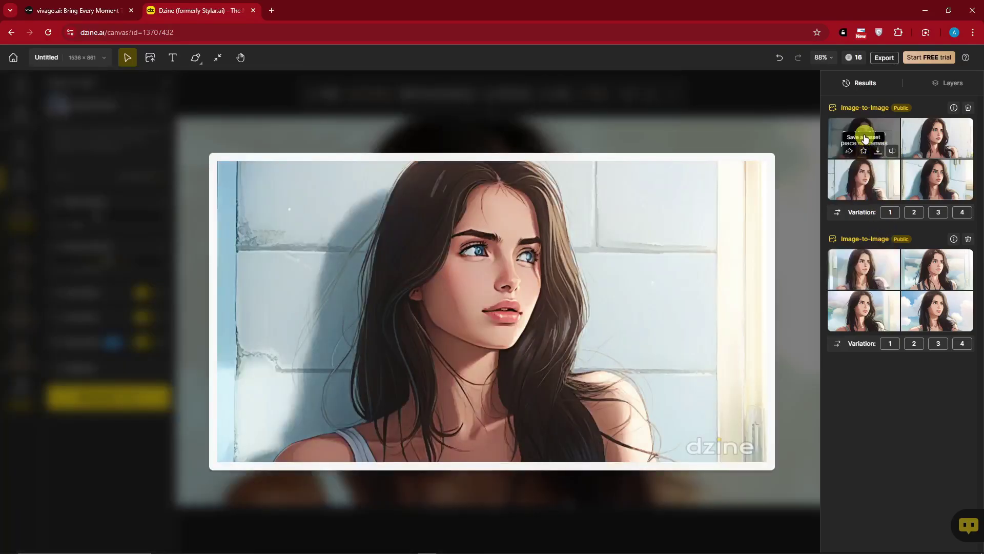
# - Place the wall-background variant on the canvas, then hide Layers 9 through 2, leaving only the photo
pyautogui.doubleClick(865, 139)
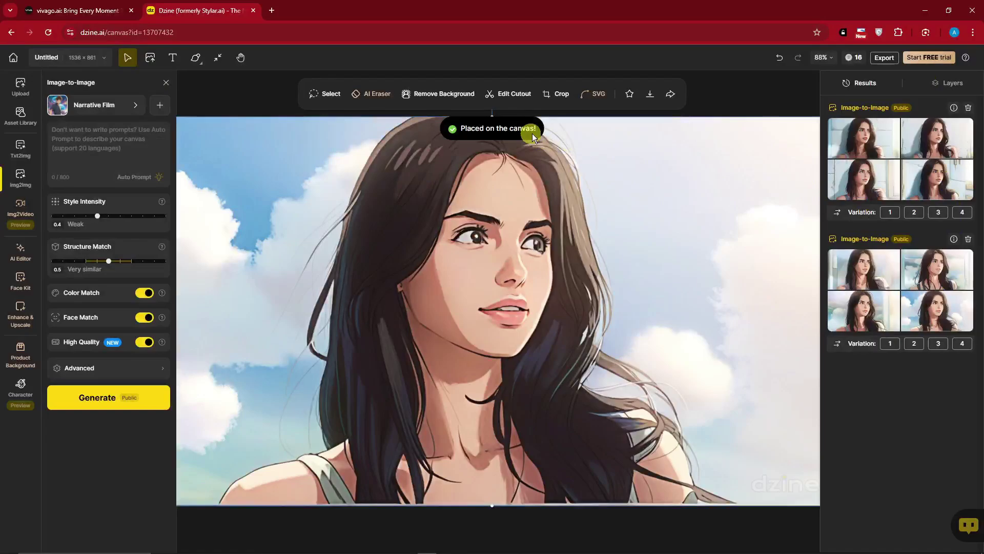
pyautogui.click(948, 82)
pyautogui.click(964, 119)
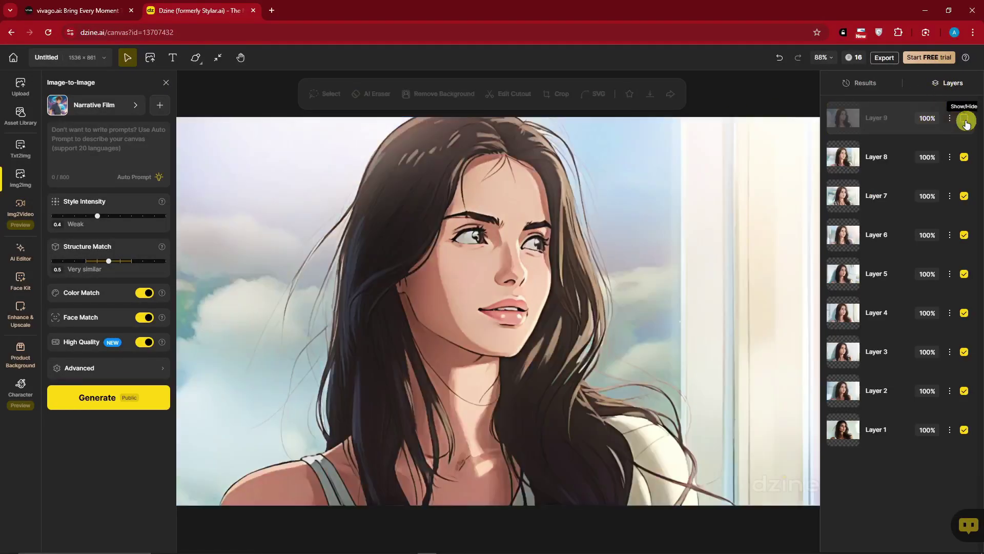
pyautogui.click(964, 118)
pyautogui.click(965, 157)
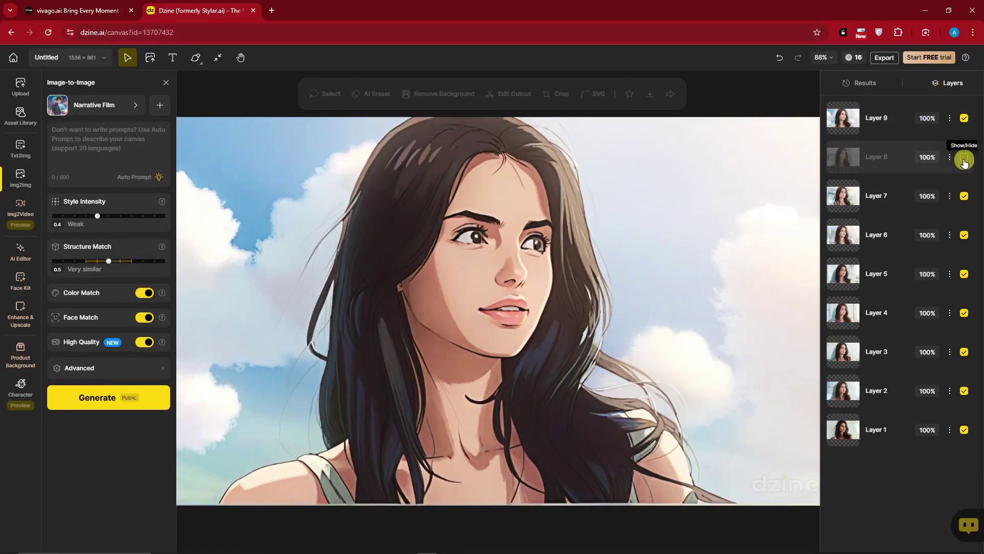
pyautogui.click(965, 119)
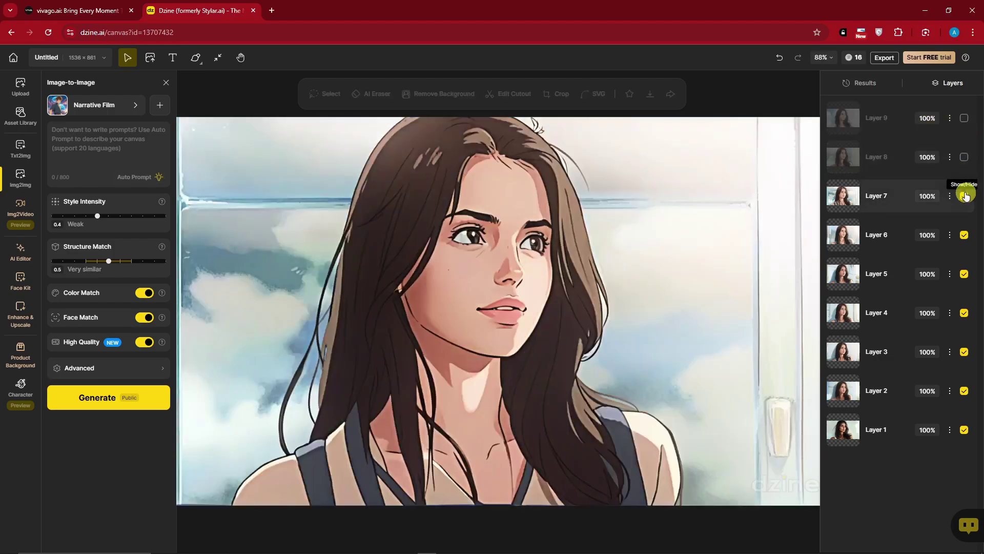
pyautogui.click(964, 195)
pyautogui.click(965, 235)
pyautogui.click(964, 273)
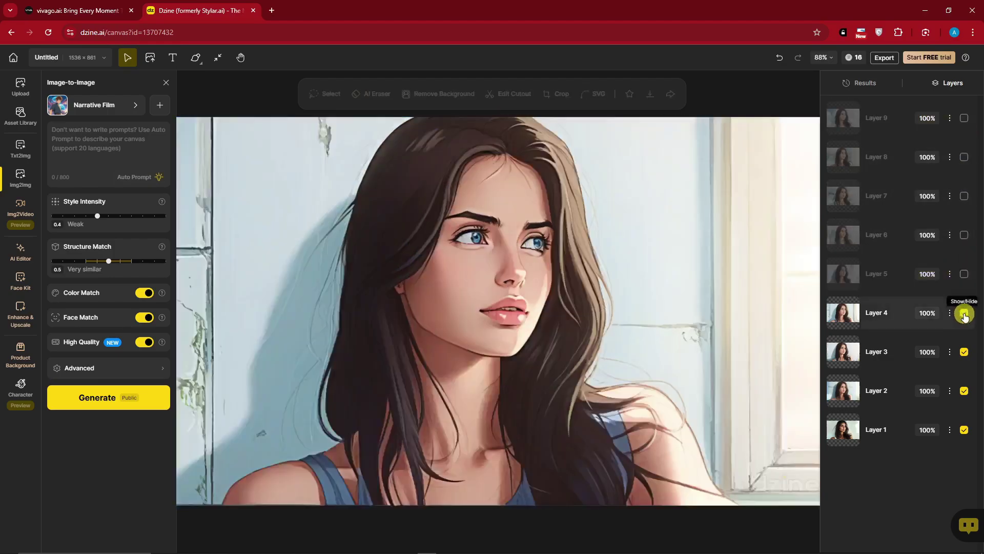
pyautogui.click(965, 313)
pyautogui.click(965, 352)
pyautogui.click(964, 390)
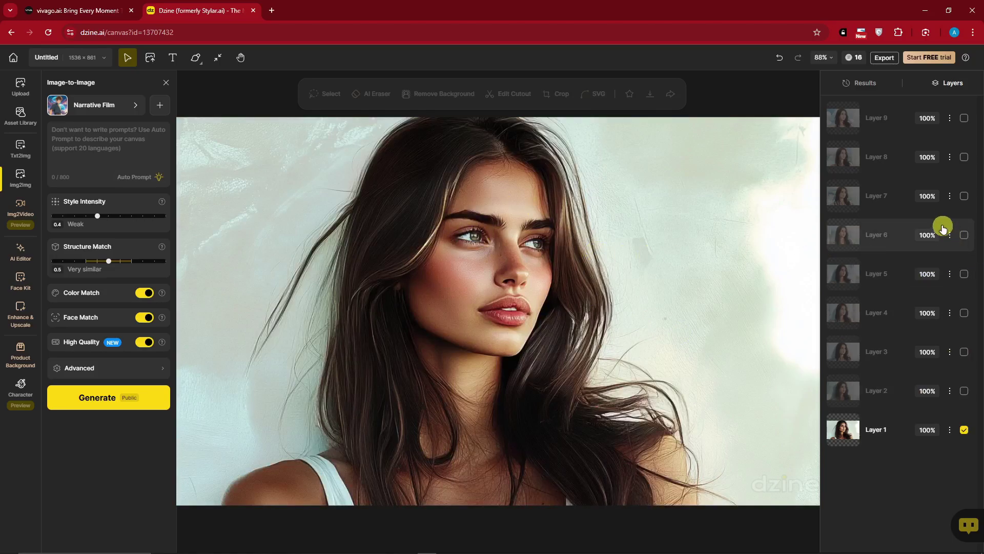
# - Compare the Layer 9, 7, 6 and 3 cartoon variants against the original photo
pyautogui.click(965, 120)
pyautogui.click(965, 119)
pyautogui.click(965, 119)
pyautogui.click(965, 119)
pyautogui.click(965, 198)
pyautogui.click(965, 199)
pyautogui.click(965, 200)
pyautogui.click(965, 199)
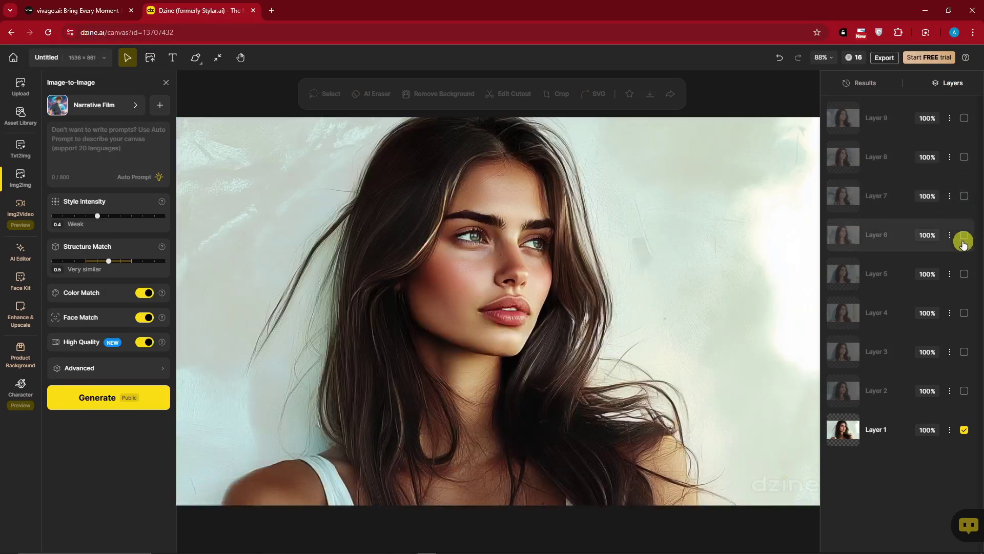
pyautogui.click(965, 236)
pyautogui.click(965, 236)
pyautogui.click(965, 352)
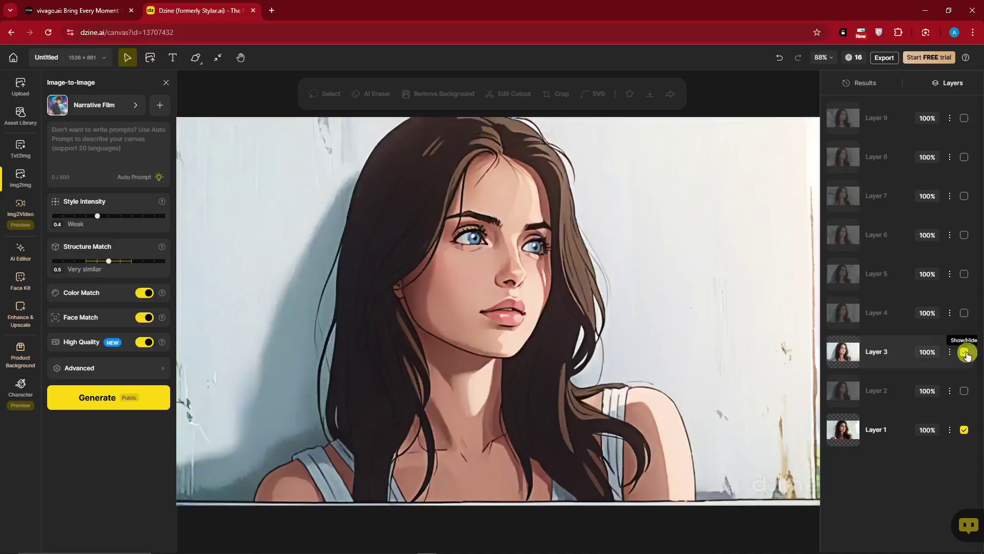
pyautogui.click(966, 353)
# - Compare Layers 4 and 3, ending with Layers 9, 4 and 1 visible
pyautogui.click(964, 313)
pyautogui.click(964, 313)
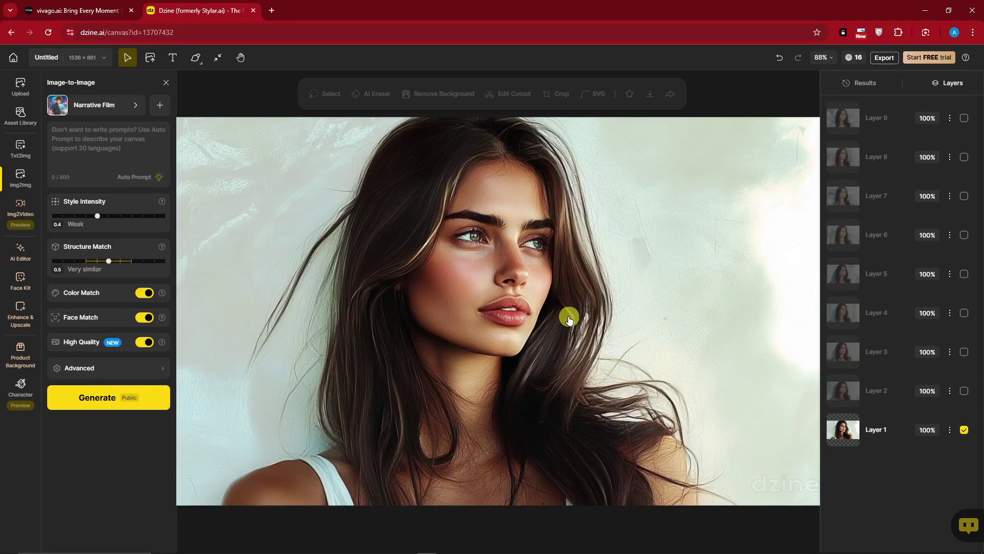
pyautogui.click(964, 119)
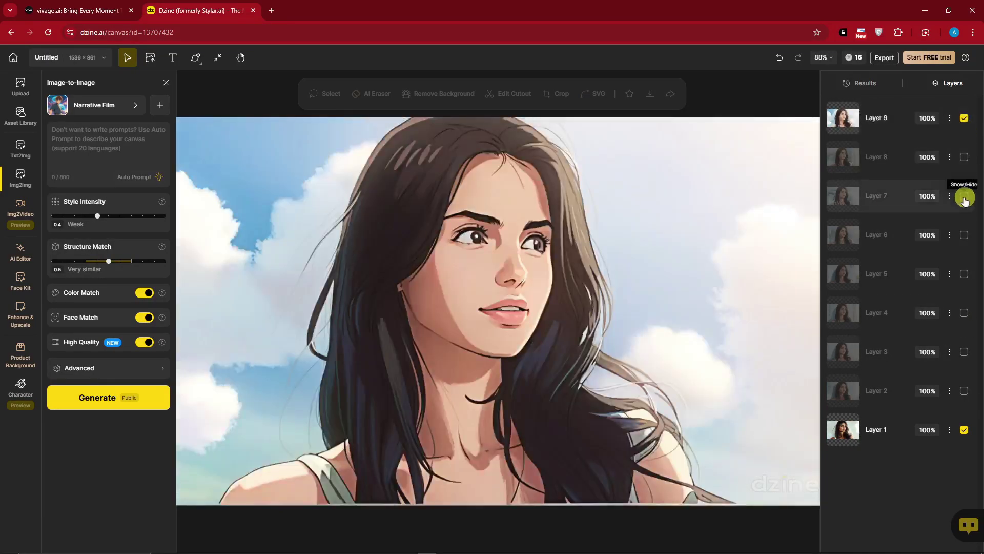
pyautogui.click(964, 312)
pyautogui.click(964, 313)
pyautogui.click(964, 352)
pyautogui.click(964, 352)
pyautogui.click(964, 312)
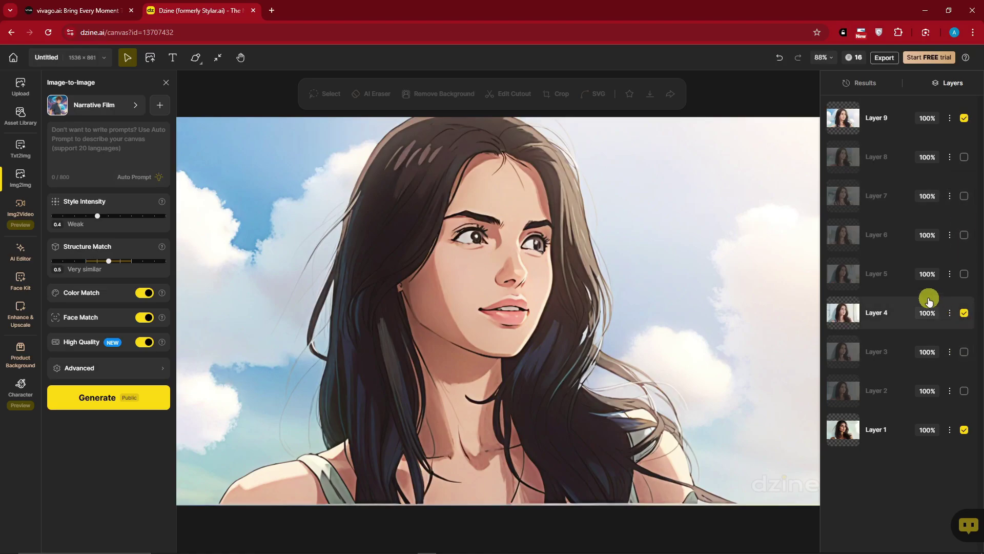
# - Download the canvas as Untitled.jpg, declining the watermark removal offer, and view it
pyautogui.click(885, 59)
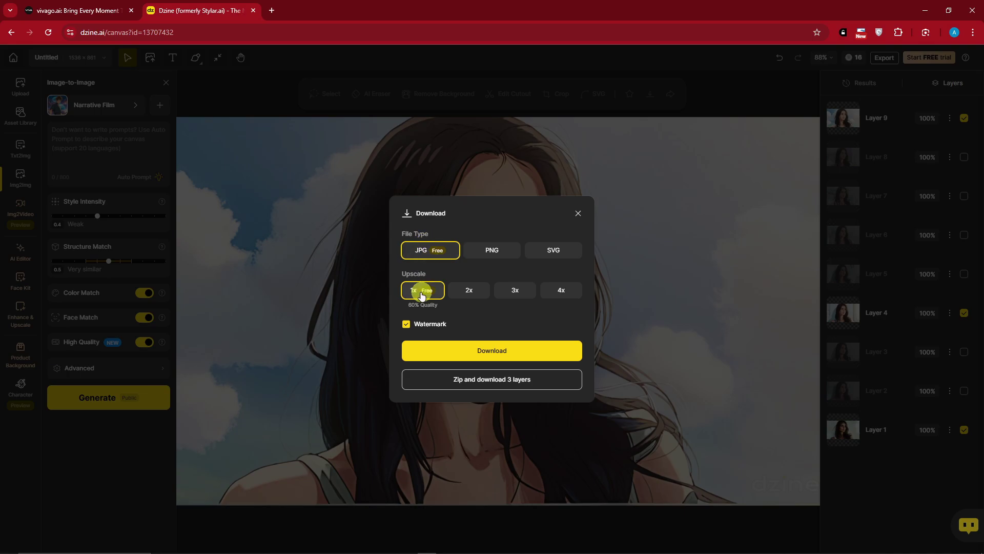
pyautogui.click(407, 324)
pyautogui.click(593, 183)
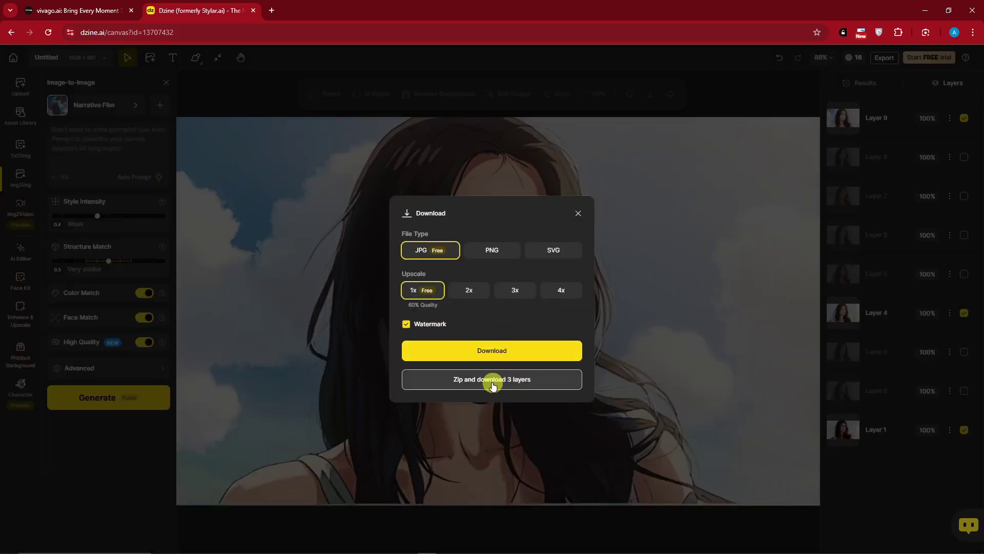
pyautogui.click(469, 352)
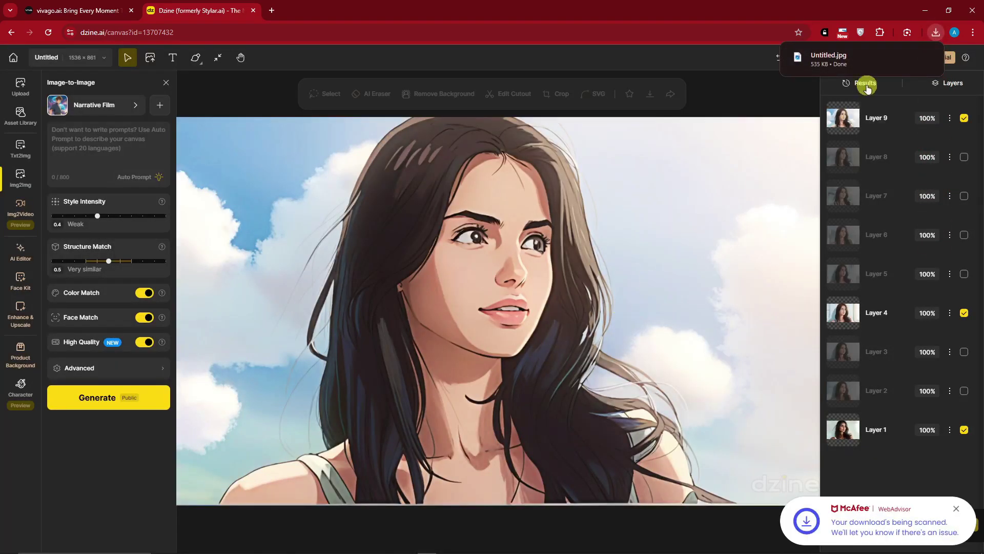
pyautogui.click(881, 64)
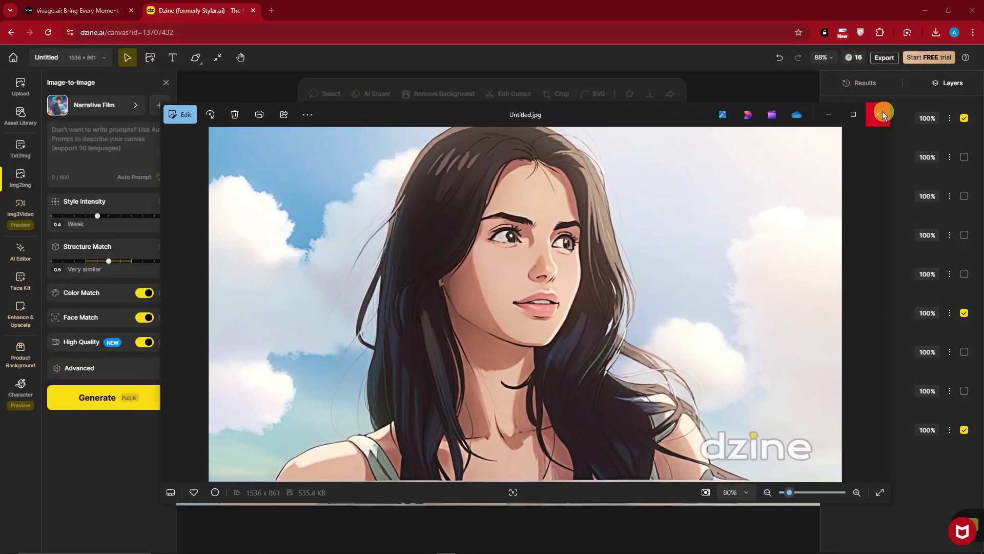
pyautogui.click(882, 113)
# - Download the three visible layers as a zip and open Untitled (6).zip in WinRAR
pyautogui.click(884, 57)
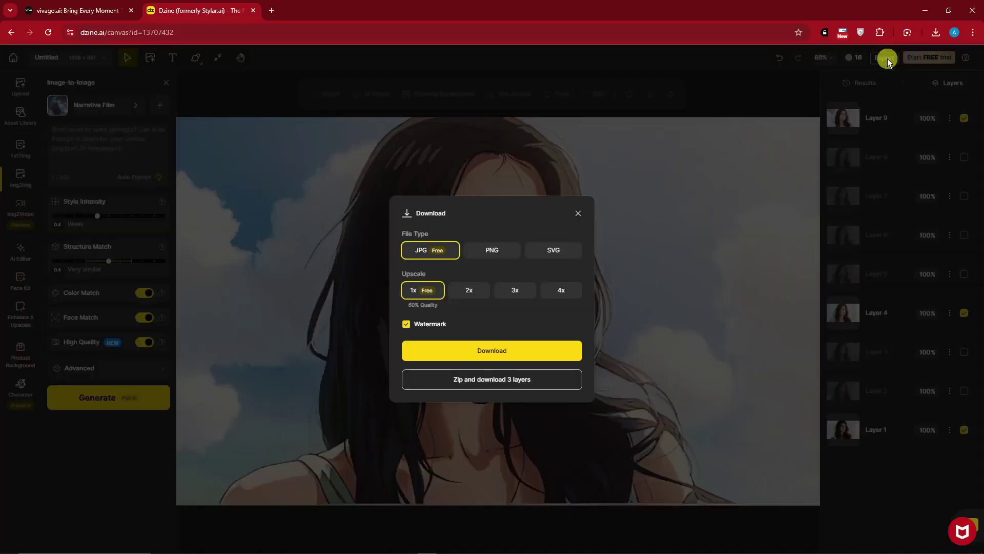
pyautogui.click(502, 381)
pyautogui.click(936, 32)
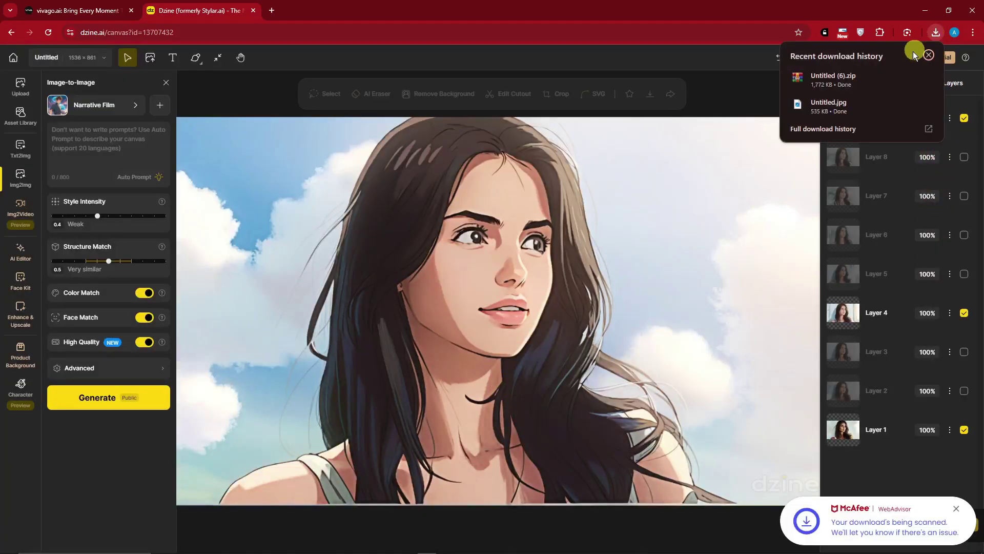
pyautogui.click(836, 78)
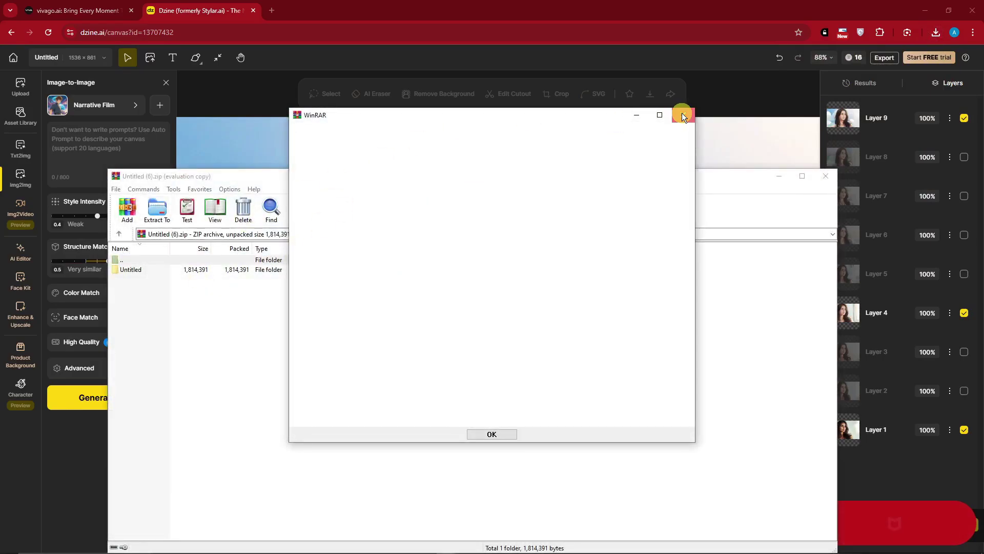
pyautogui.click(682, 115)
# - Extract the three layer images from the archive's Untitled folder to the Desktop
pyautogui.doubleClick(135, 269)
pyautogui.click(136, 289)
pyautogui.moveTo(137, 285); pyautogui.dragTo(131, 270)
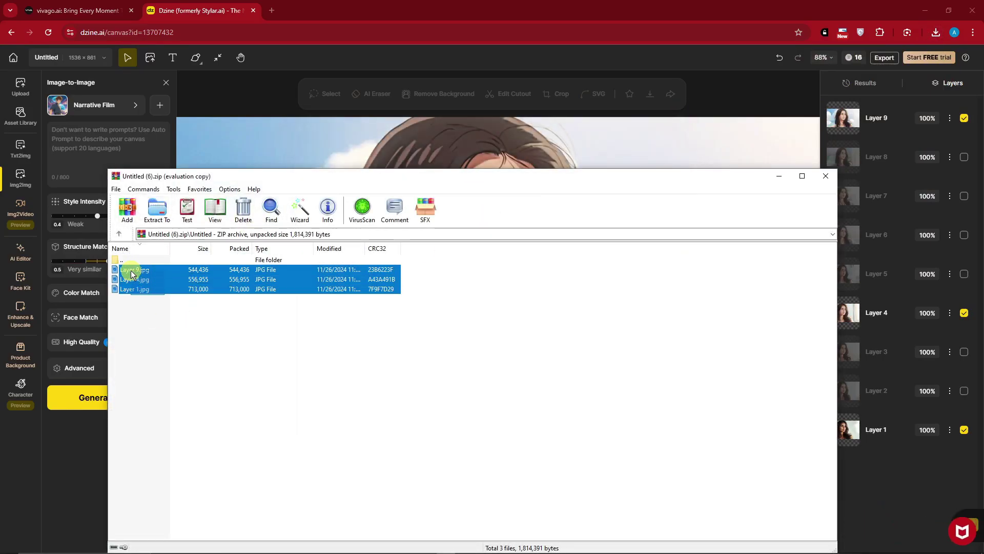
pyautogui.click(157, 209)
pyautogui.click(514, 348)
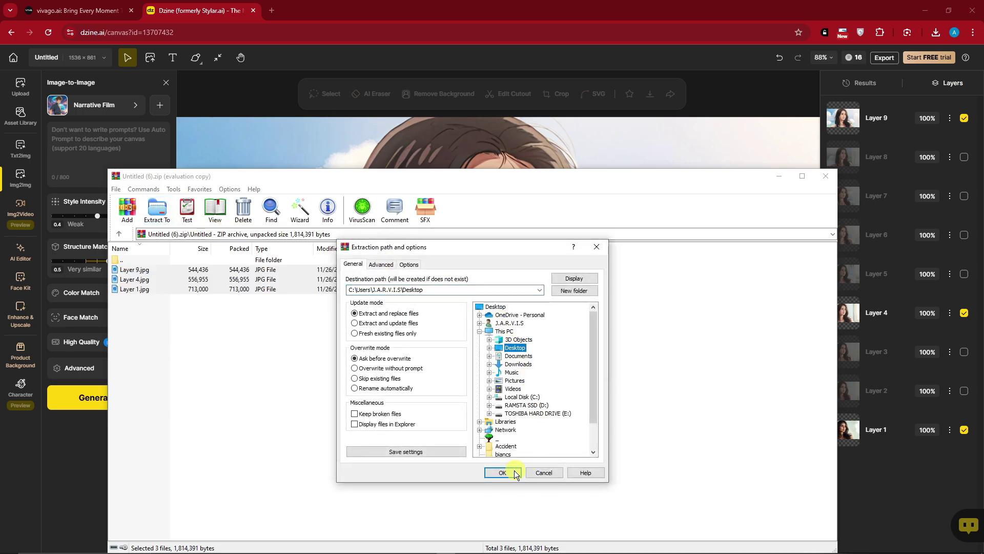
pyautogui.click(507, 473)
pyautogui.click(780, 176)
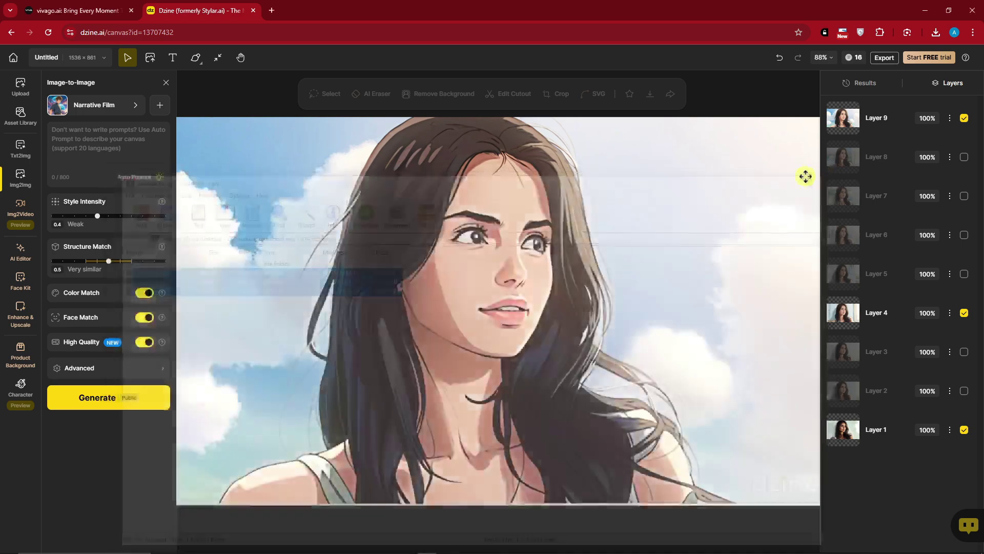
# - Show the Desktop in File Explorer and select the extracted Layer 1 image
pyautogui.click(180, 548)
pyautogui.click(359, 217)
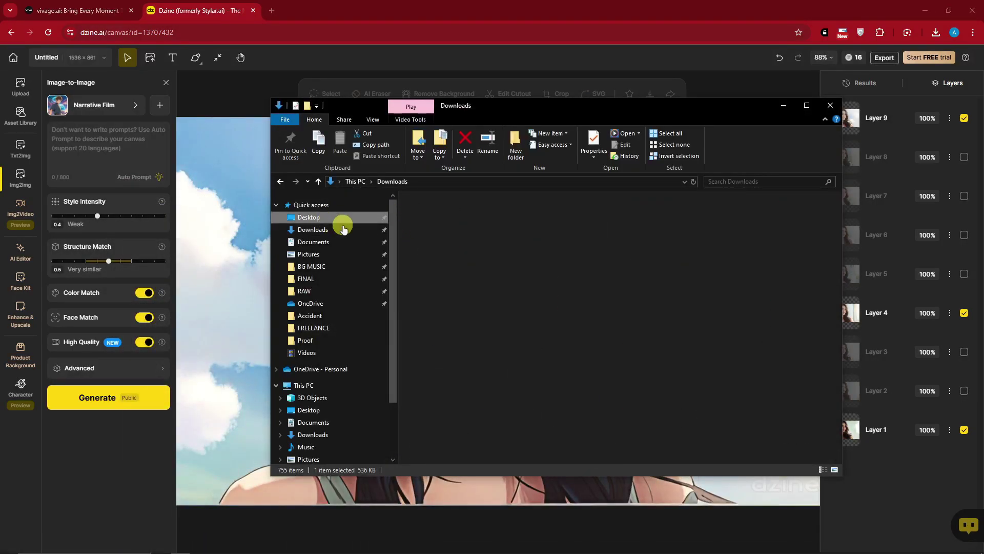
pyautogui.click(718, 223)
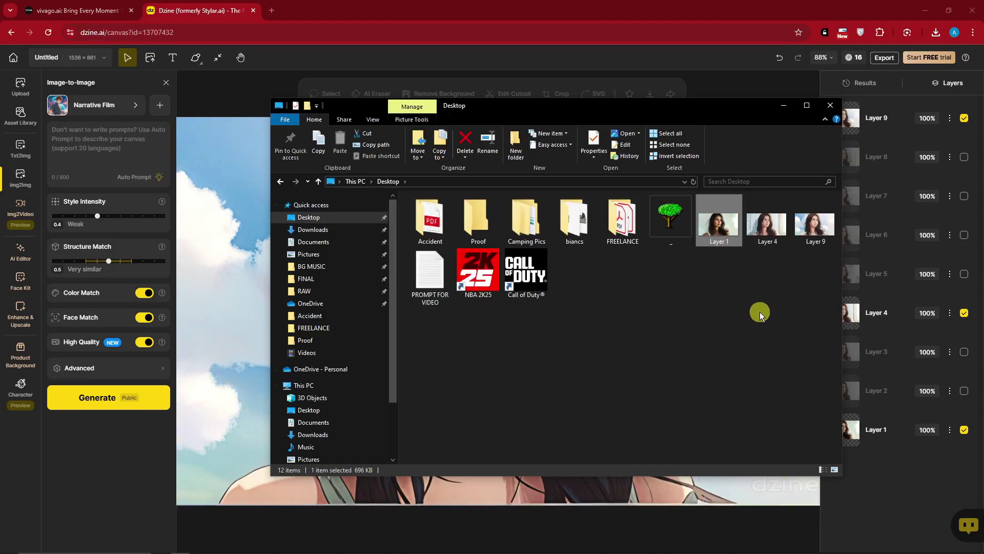
# - View Layer 1.jpg in Photos, page back to Layer 9.jpg, and zoom on its watermark
pyautogui.press('Return')
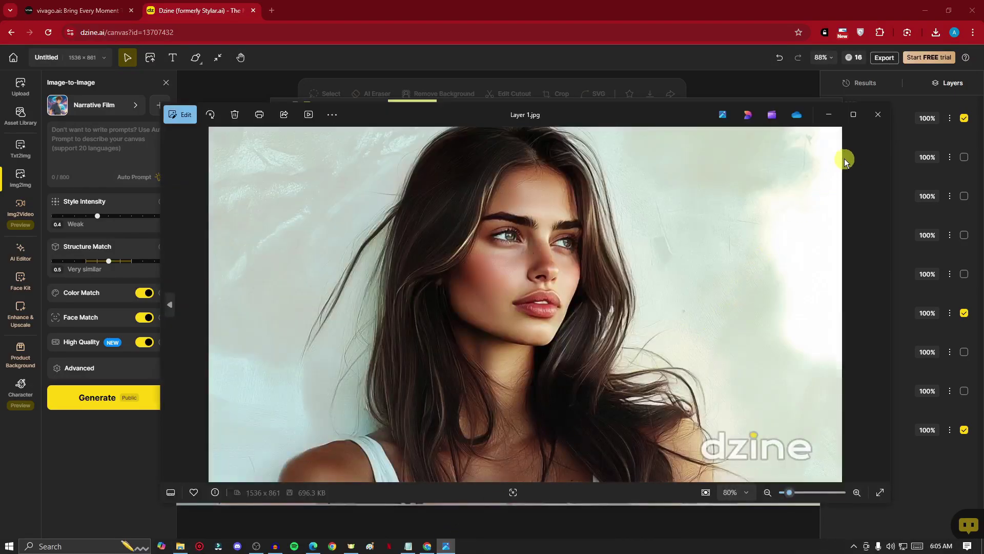
pyautogui.click(174, 303)
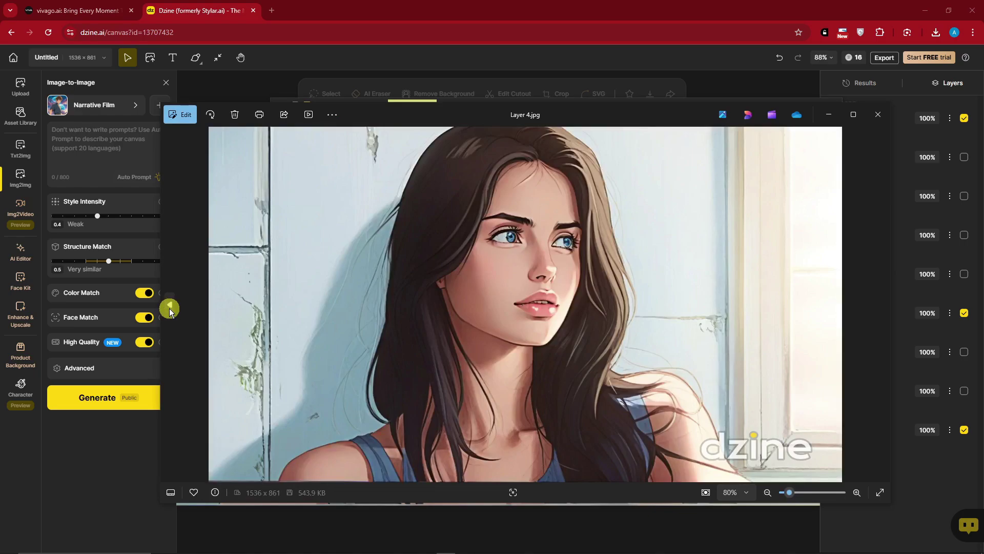
pyautogui.click(169, 308)
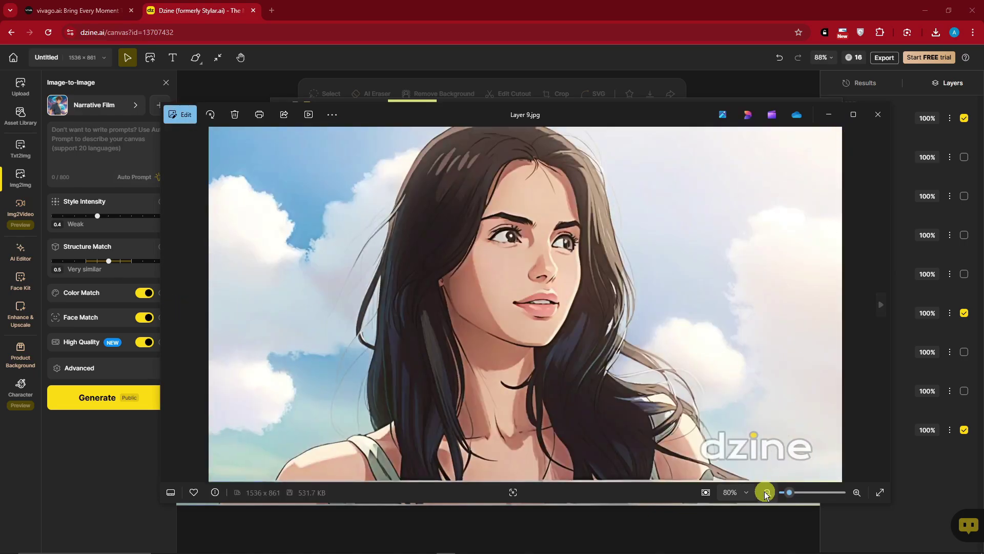
pyautogui.scroll(6, 812, 450)
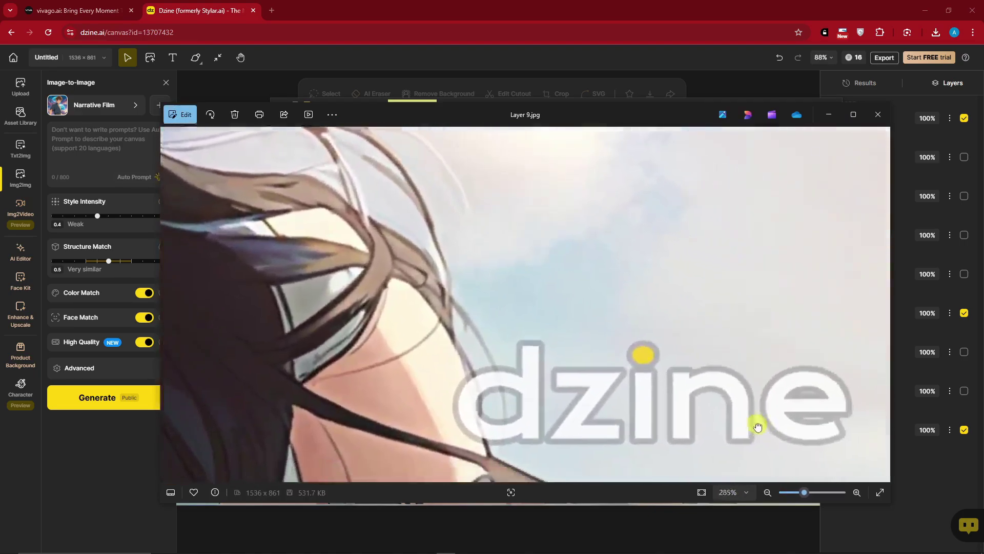
pyautogui.scroll(-6, 753, 402)
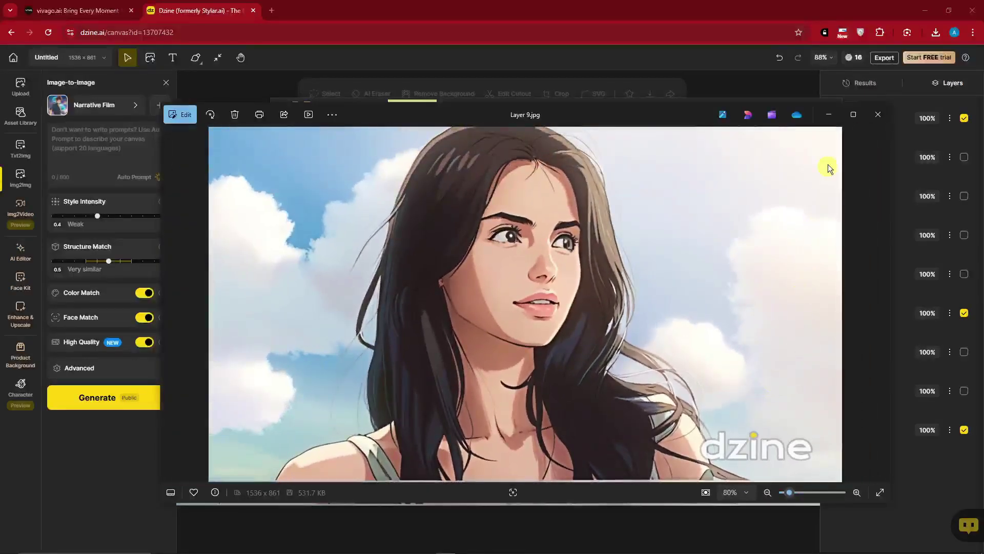
# - Close the photo viewer and file browser, then show the Results list
pyautogui.click(877, 115)
pyautogui.click(789, 105)
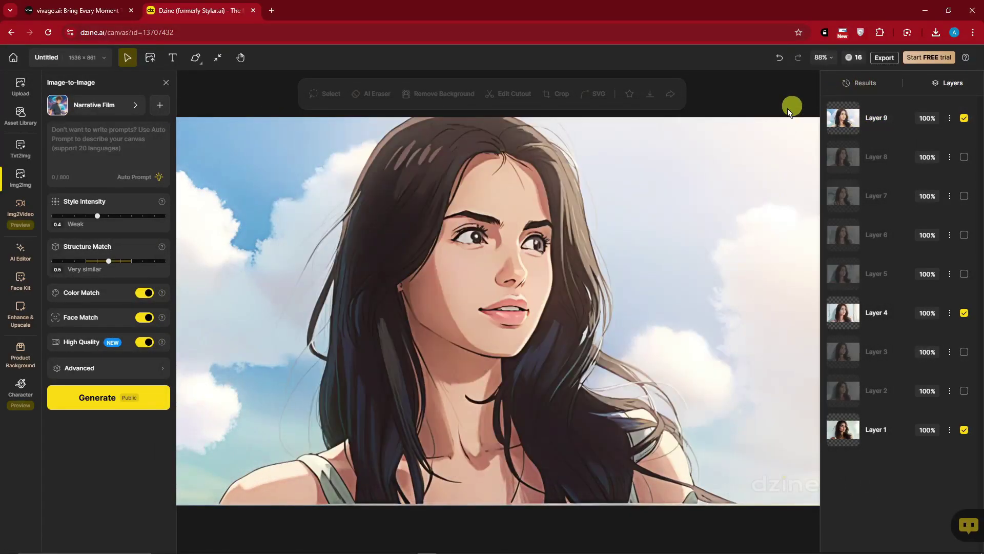
pyautogui.click(855, 87)
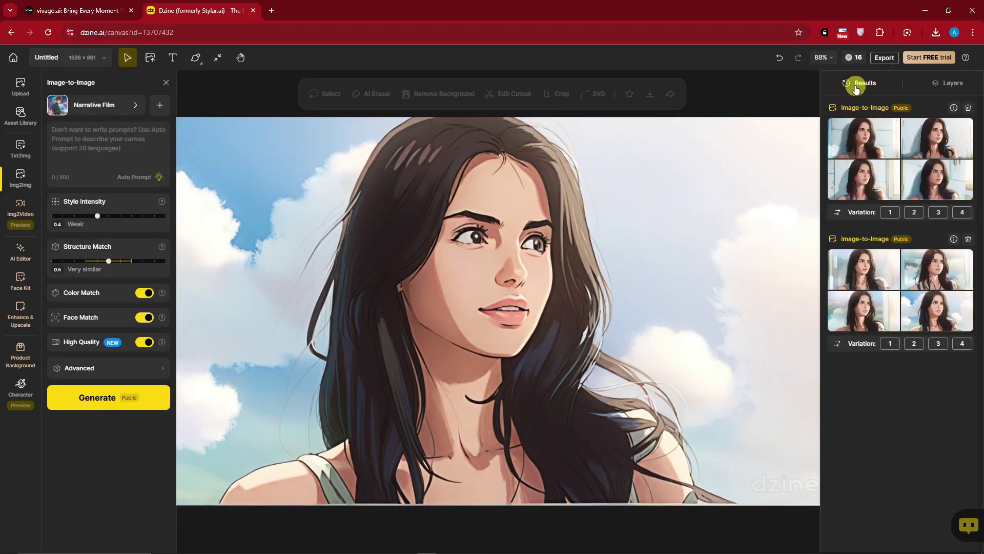
# - Compare the first and second Narrative Film results against the original photo
pyautogui.moveTo(850, 281)
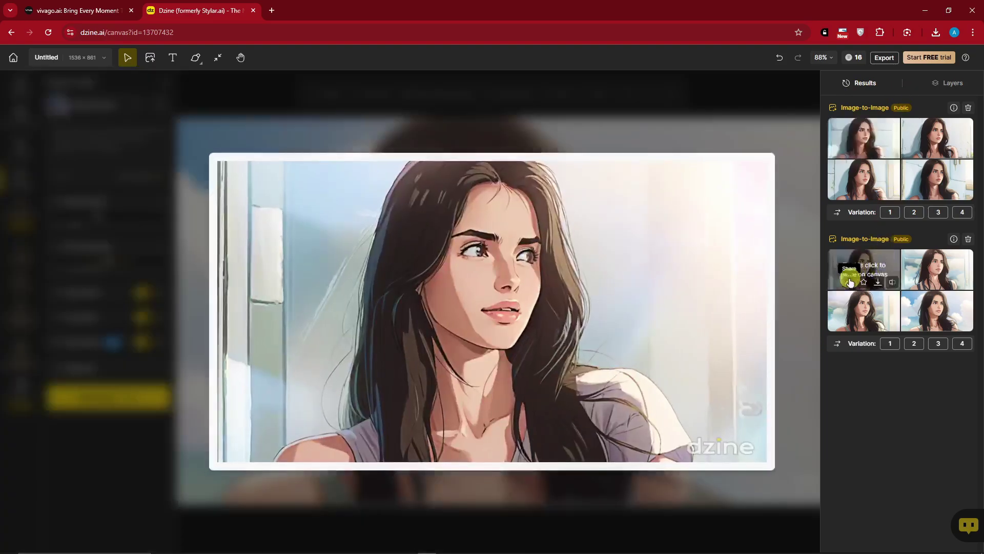
pyautogui.click(893, 283)
pyautogui.click(892, 282)
pyautogui.click(892, 283)
pyautogui.click(893, 282)
pyautogui.click(965, 283)
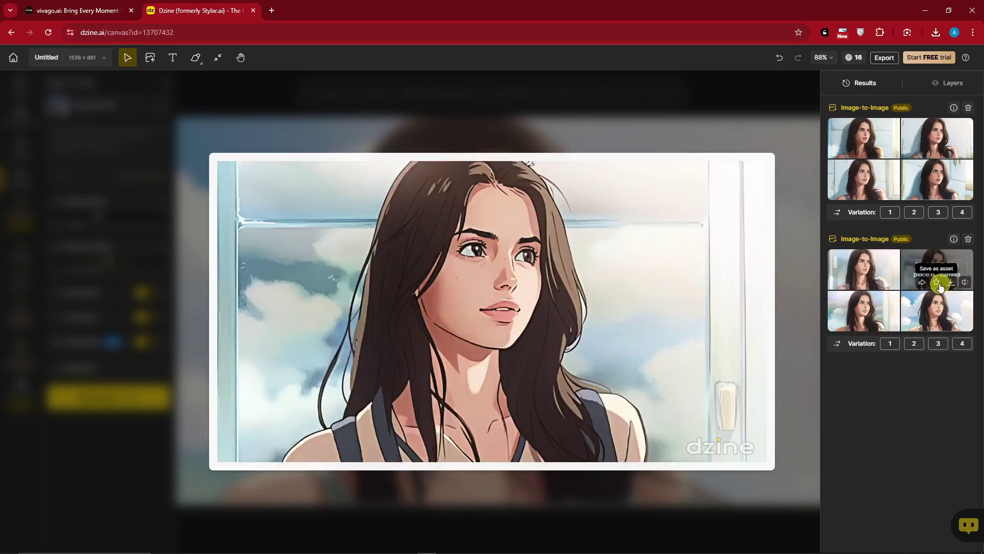
# - Save the second result as an asset in Favorites, then cancel the share dialog
pyautogui.click(937, 283)
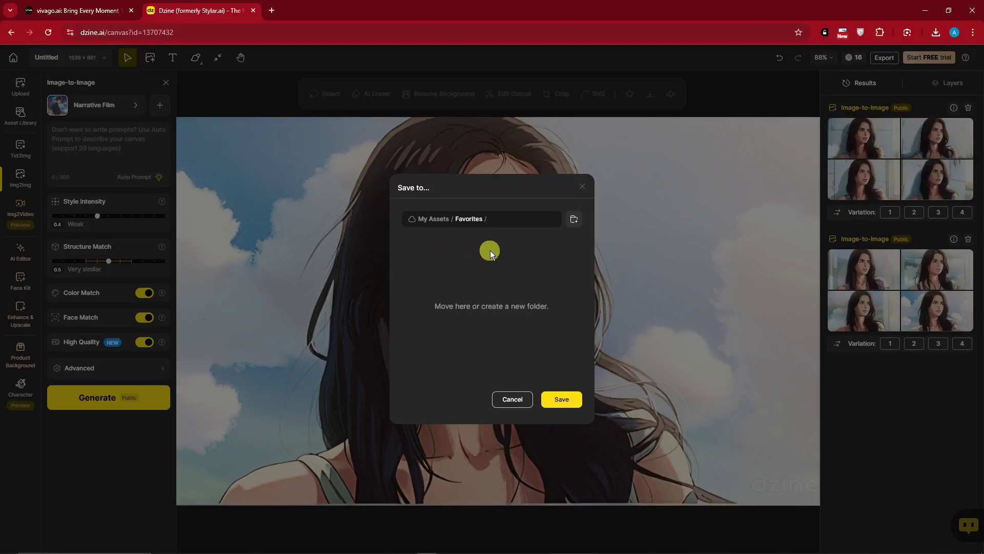
pyautogui.click(561, 399)
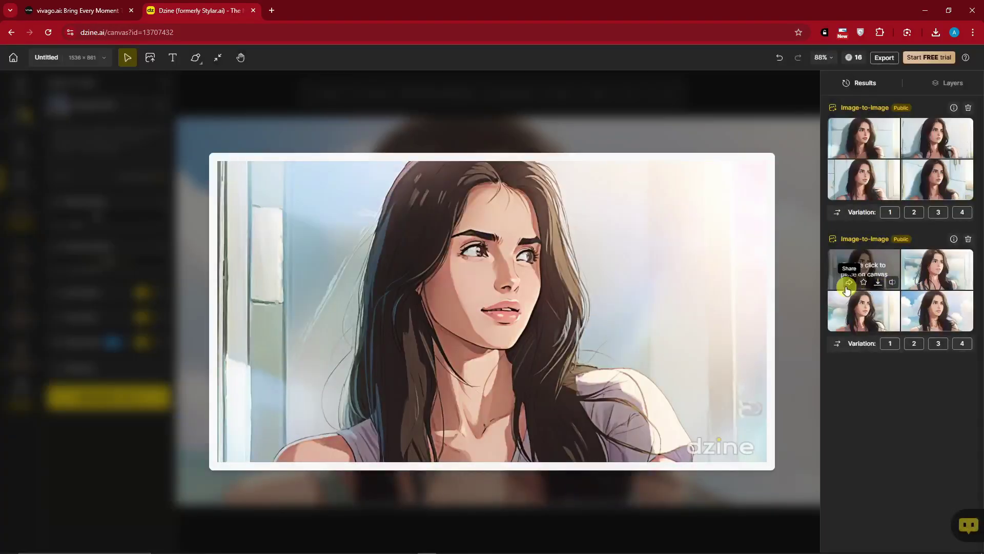
pyautogui.click(849, 283)
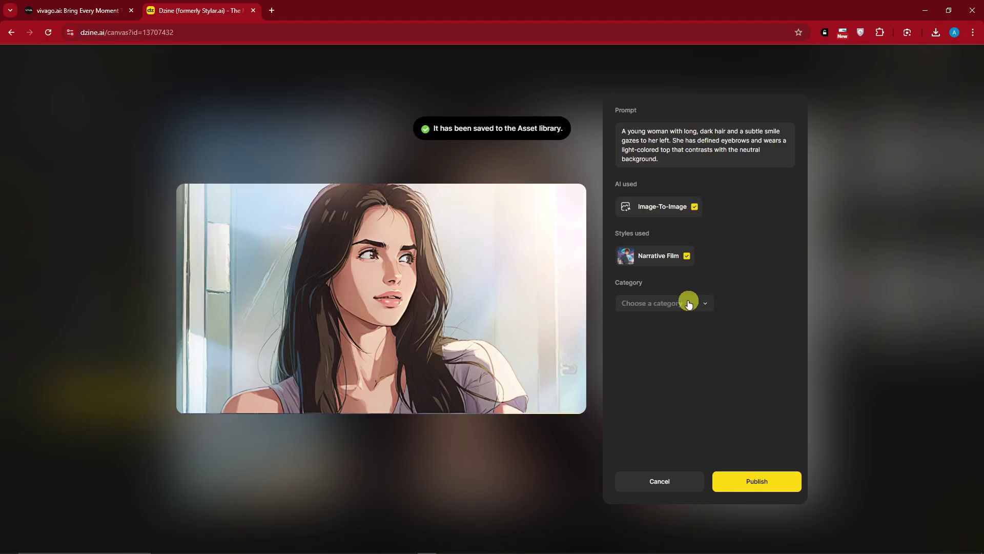
pyautogui.click(686, 484)
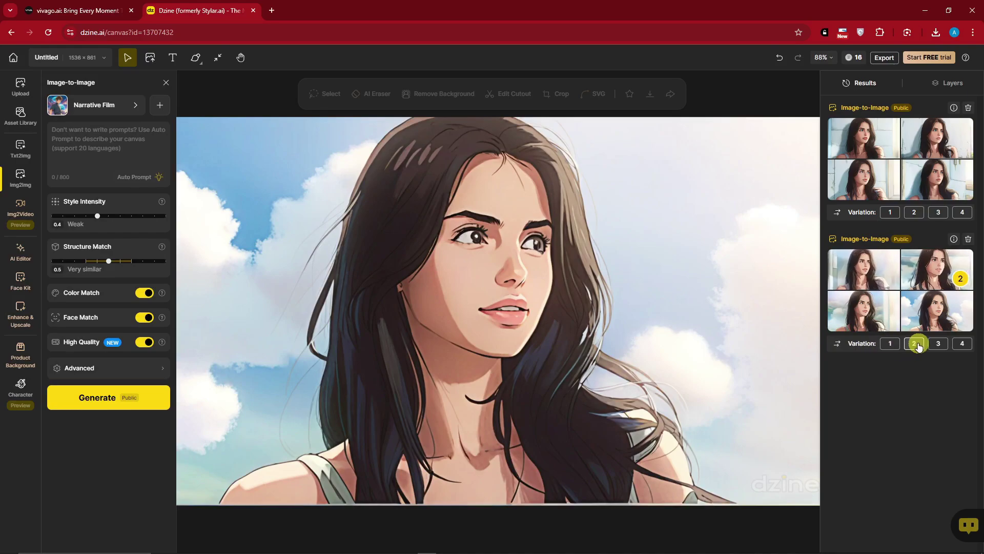
# - Generate four more Narrative Film variations and dismiss the Skip the Queue upgrade offer
pyautogui.click(939, 343)
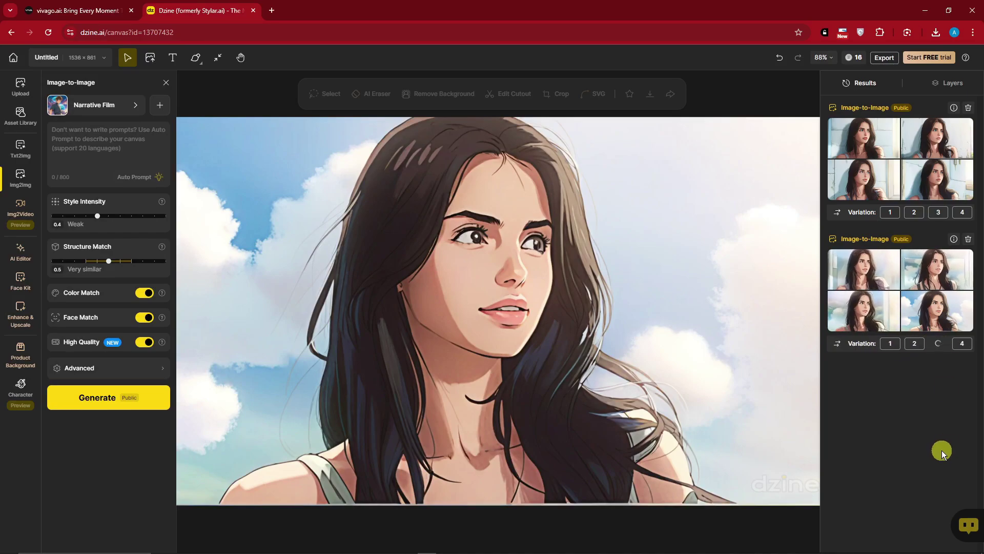
pyautogui.moveTo(866, 308)
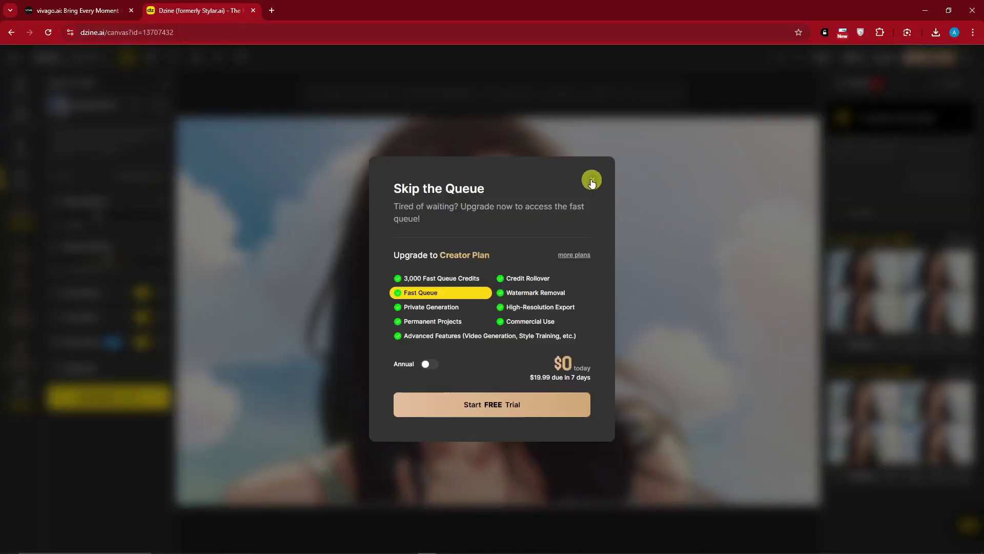
pyautogui.click(592, 181)
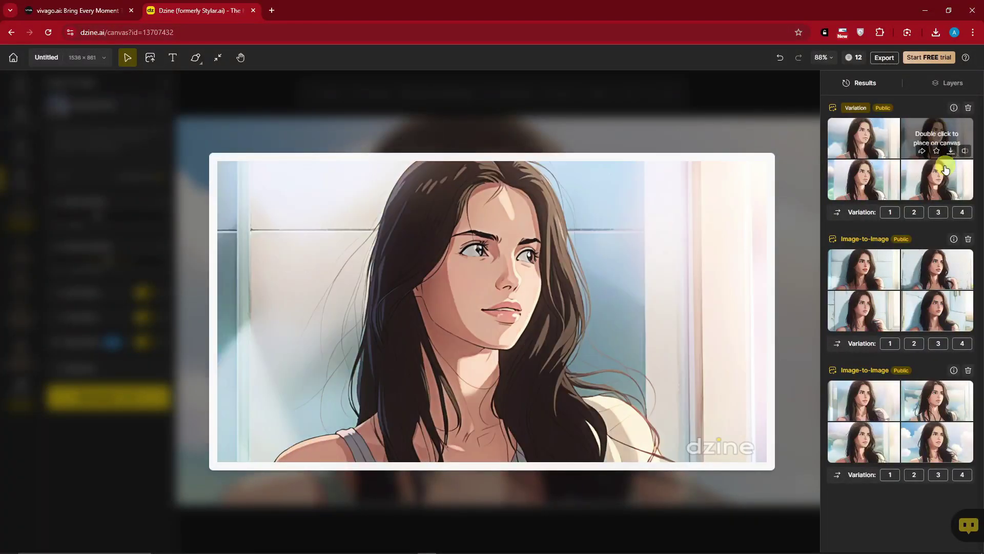
pyautogui.moveTo(904, 177)
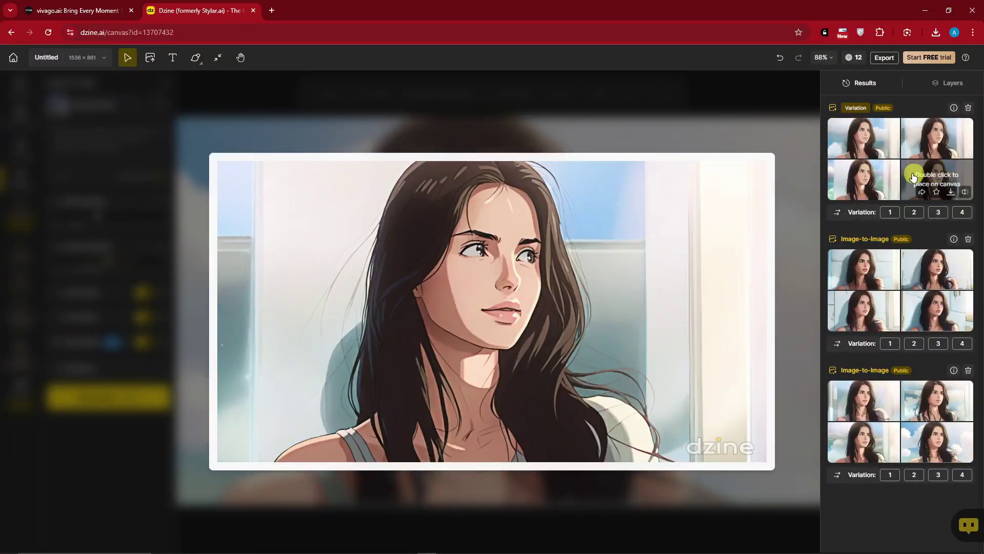
pyautogui.moveTo(882, 139)
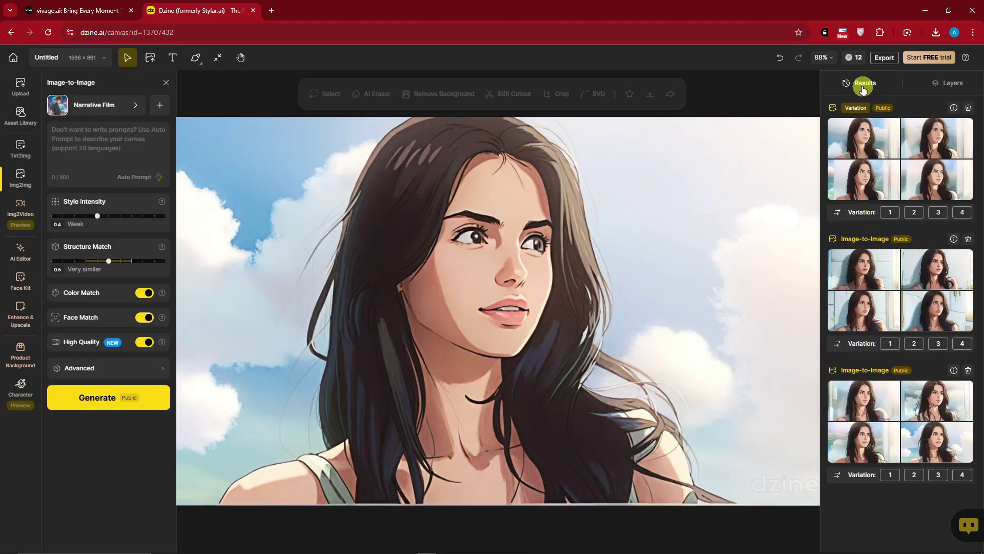
# - Hide Layer 6 and Layer 4 so only the original portrait shows
pyautogui.click(950, 83)
pyautogui.click(964, 235)
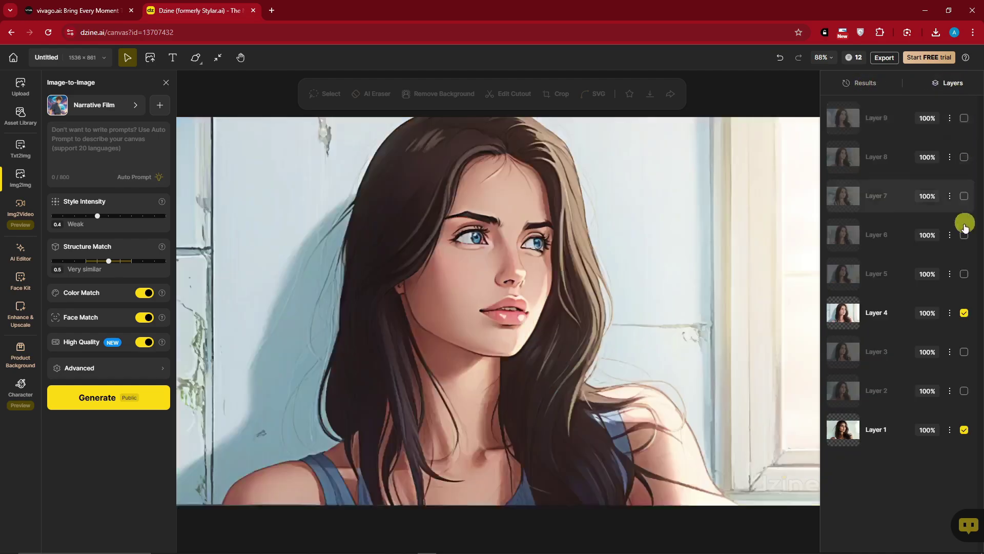
pyautogui.click(964, 312)
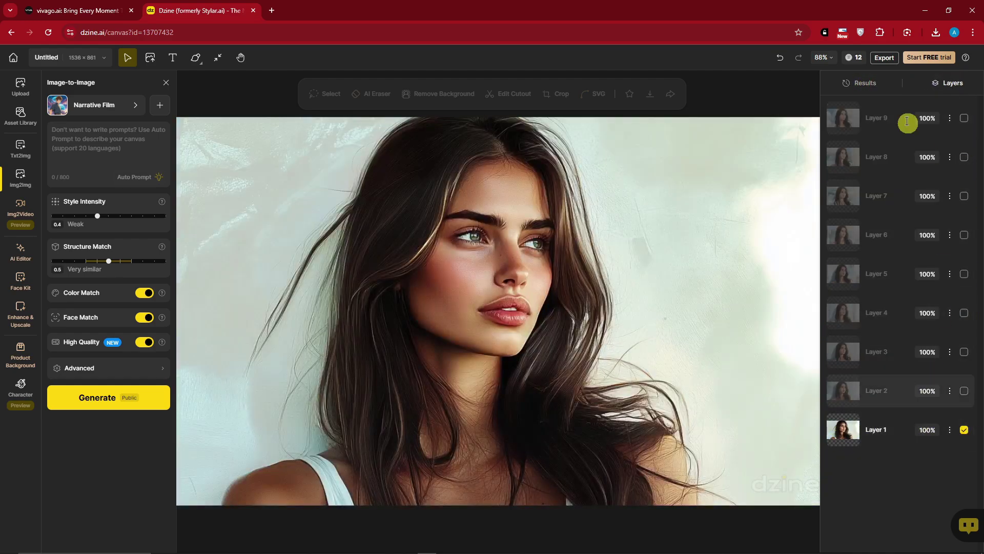
# - Open the full style list from the Narrative Film style and scroll down through it
pyautogui.click(107, 112)
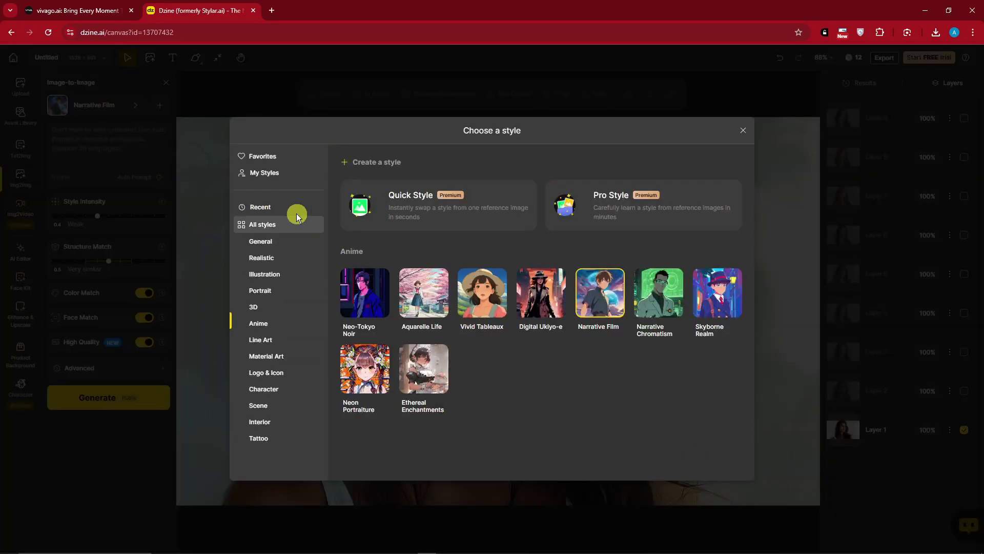
pyautogui.click(276, 222)
pyautogui.scroll(-2, 601, 337)
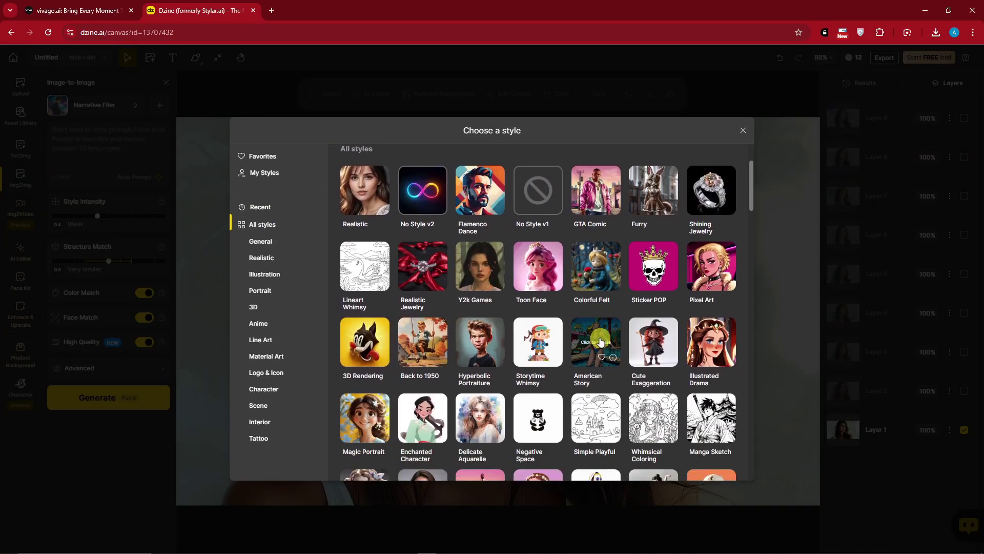
pyautogui.scroll(-10, 601, 342)
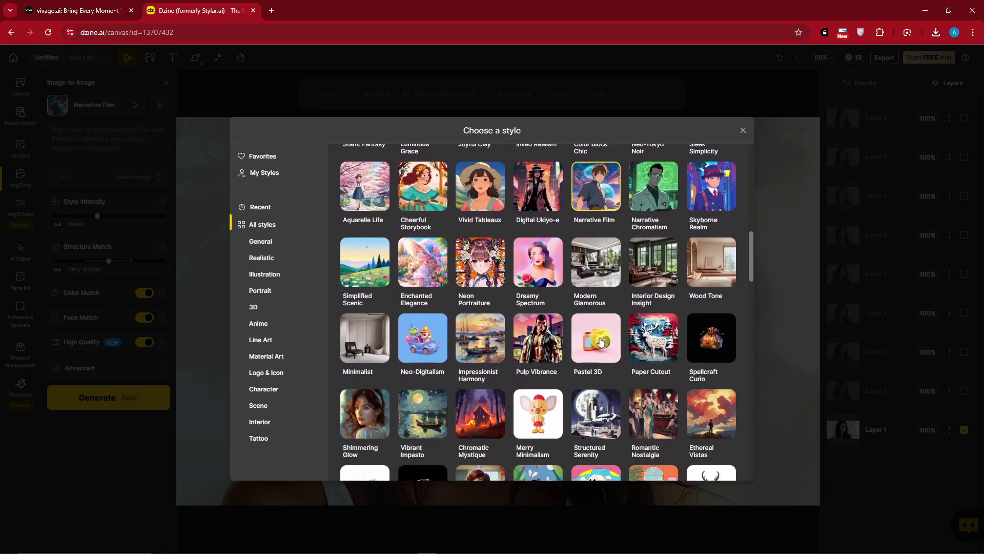
pyautogui.scroll(-4, 600, 341)
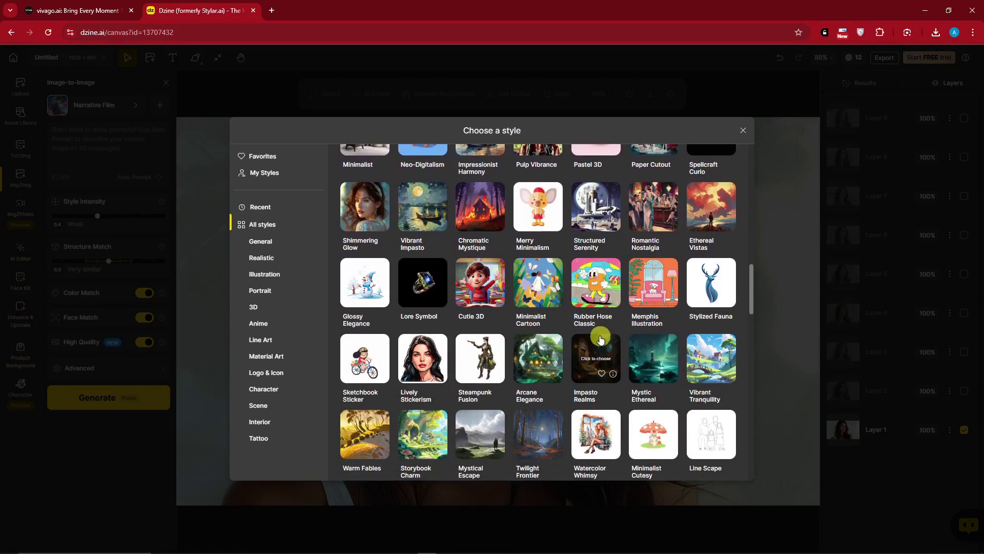
pyautogui.scroll(-6, 601, 339)
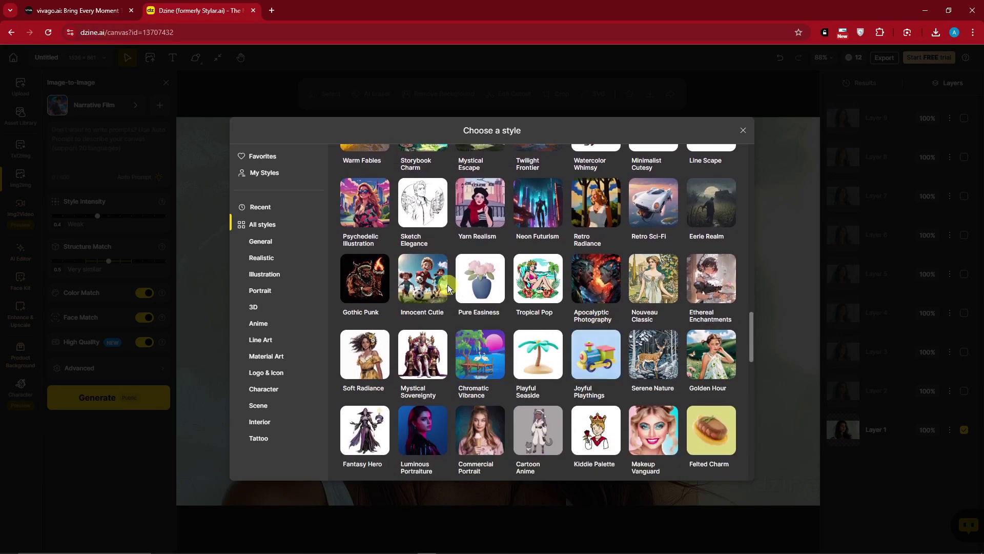
# - Generate four Innocent Cutie 3D cartoon portraits with Ctrl+Enter and compare them against the original photo
pyautogui.click(430, 273)
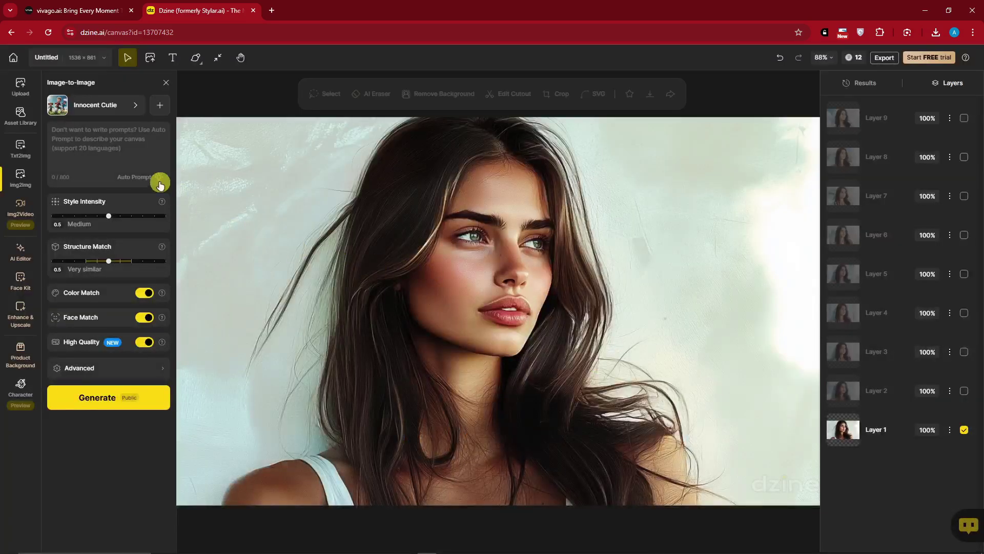
pyautogui.hotkey('ctrl', 'Return')
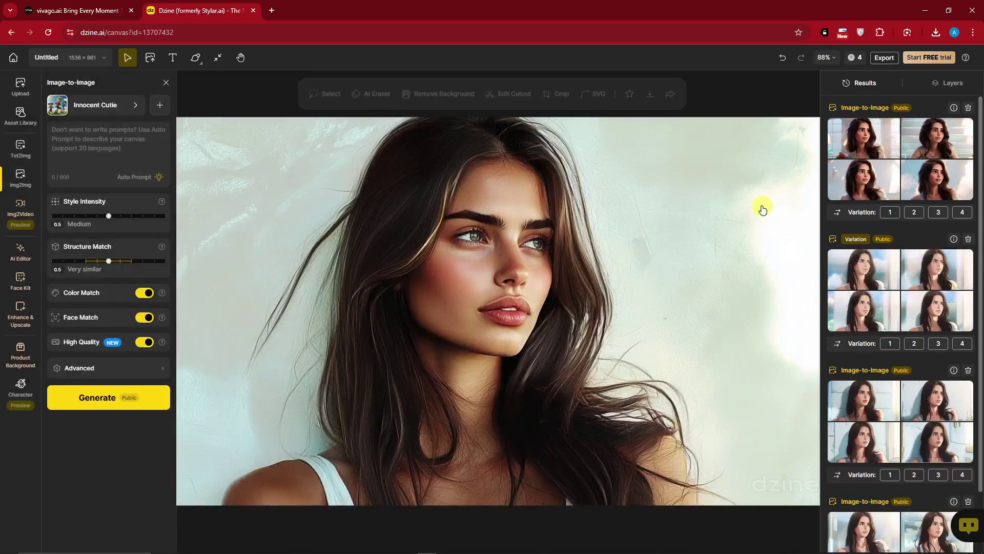
pyautogui.click(853, 140)
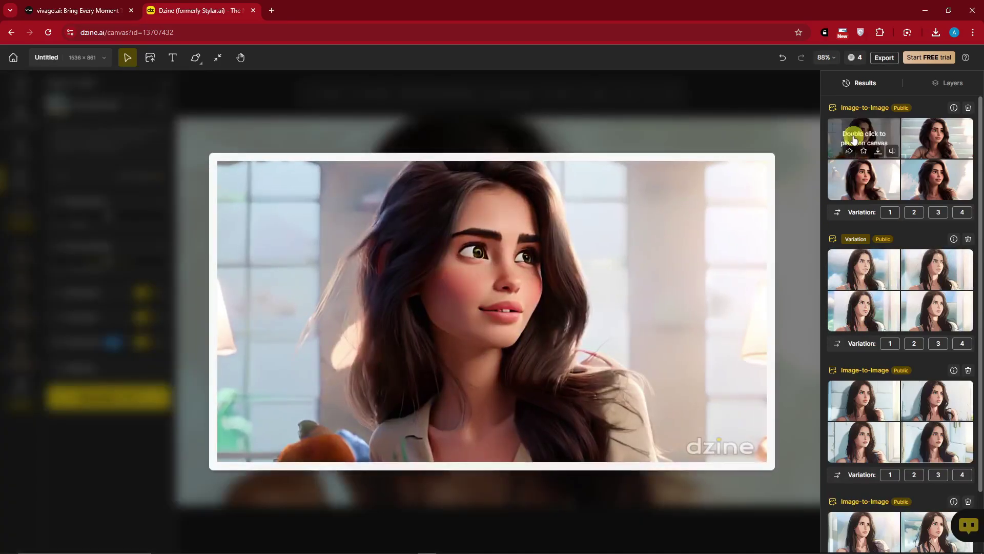
pyautogui.click(946, 141)
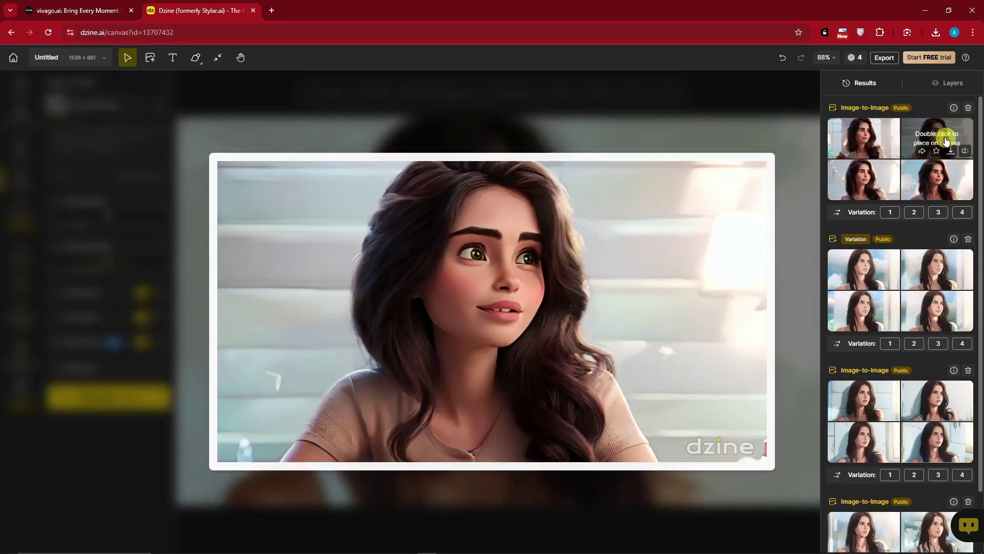
pyautogui.click(946, 169)
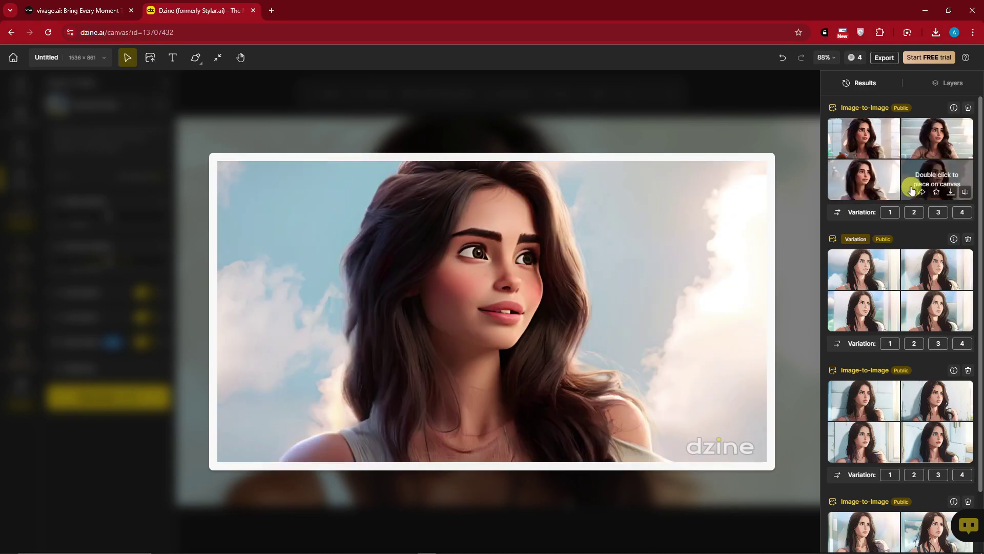
pyautogui.click(893, 193)
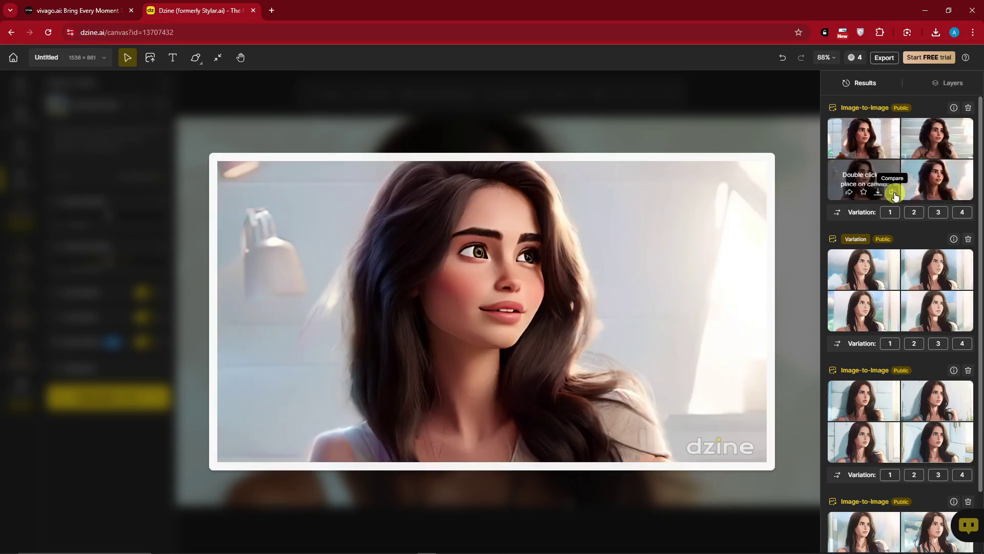
pyautogui.click(390, 315)
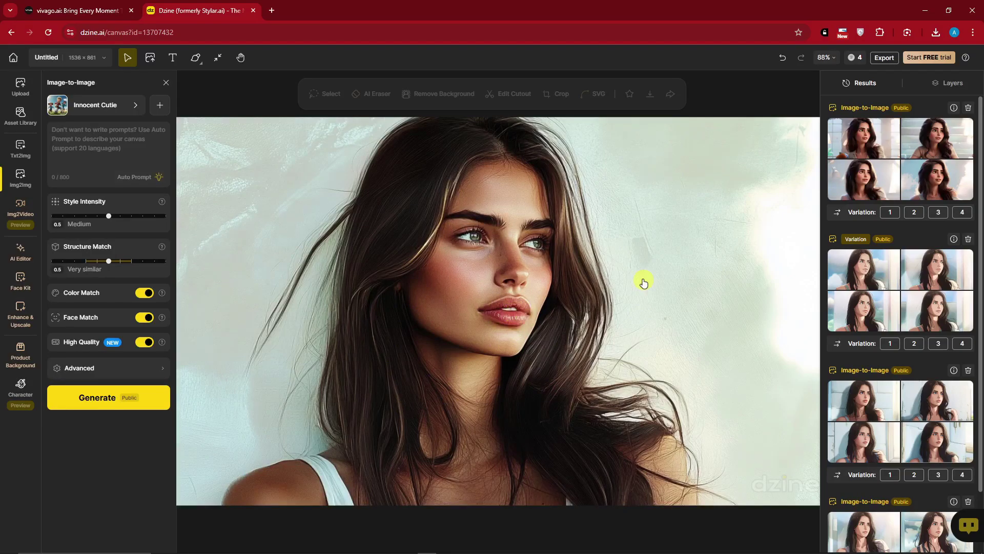
pyautogui.click(871, 187)
pyautogui.click(893, 193)
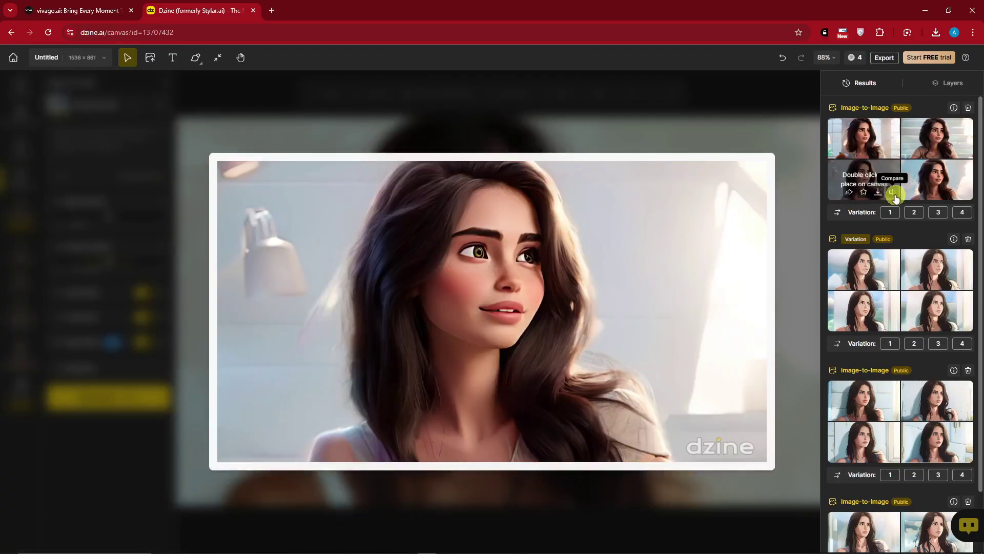
pyautogui.click(725, 72)
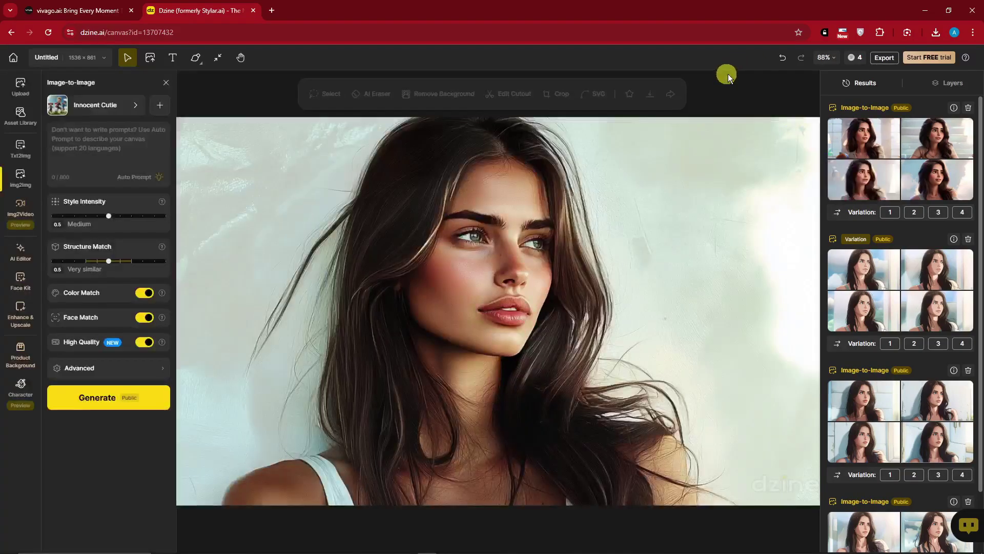
pyautogui.click(826, 57)
pyautogui.click(833, 104)
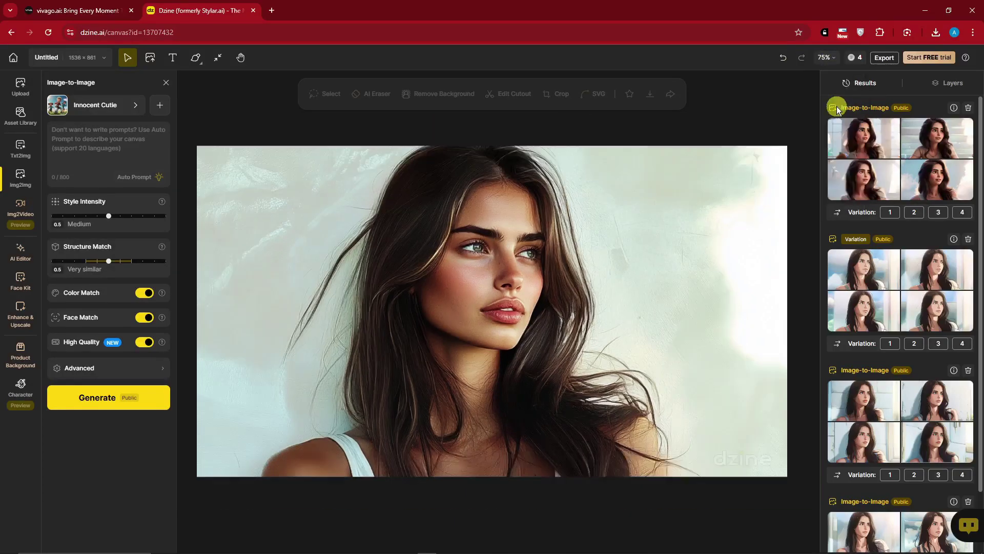
pyautogui.click(839, 122)
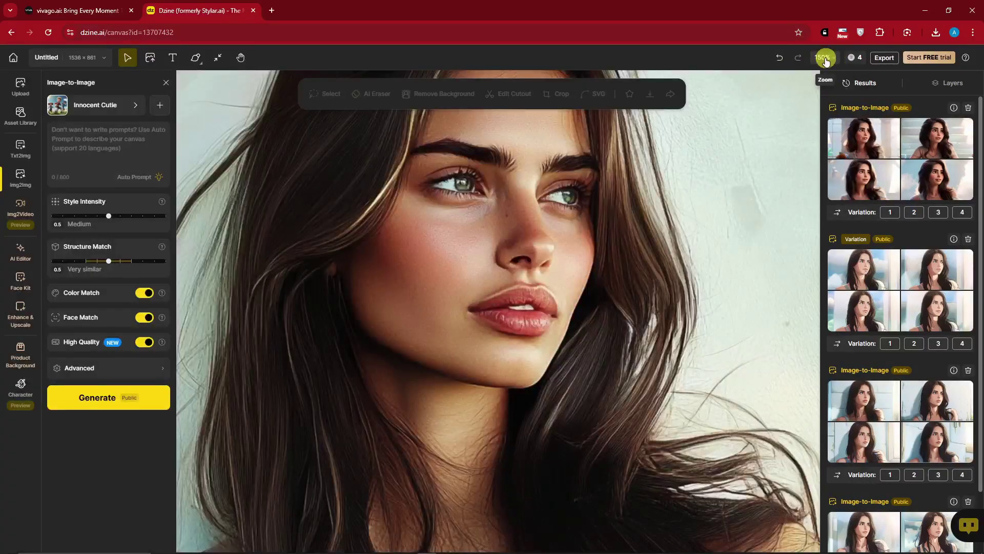
pyautogui.click(826, 59)
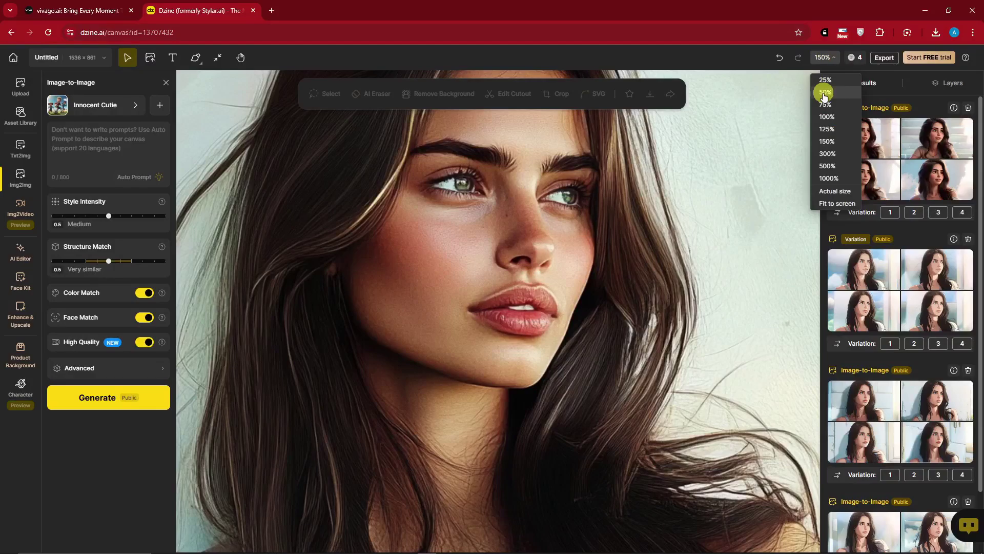
pyautogui.click(830, 133)
pyautogui.click(824, 57)
pyautogui.click(826, 92)
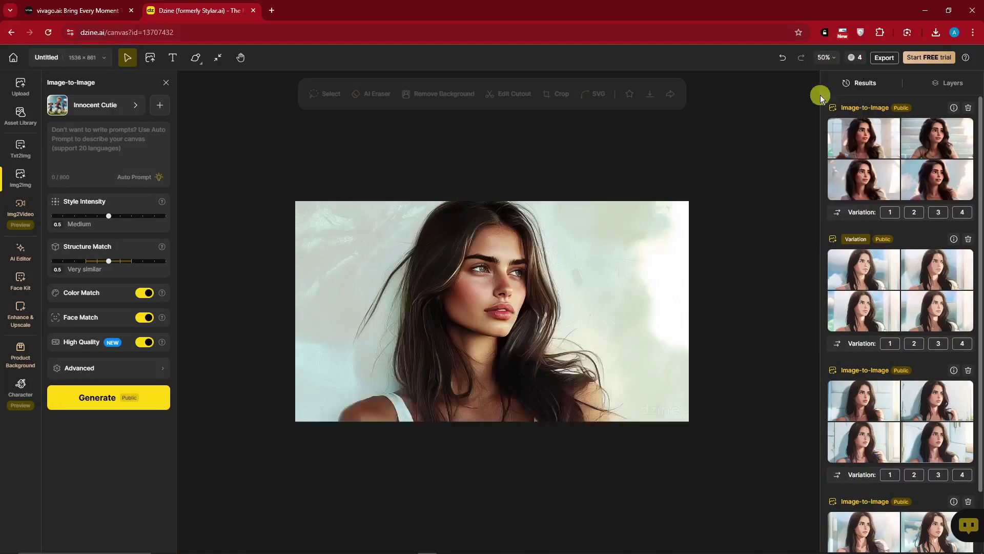
pyautogui.click(823, 58)
pyautogui.click(829, 104)
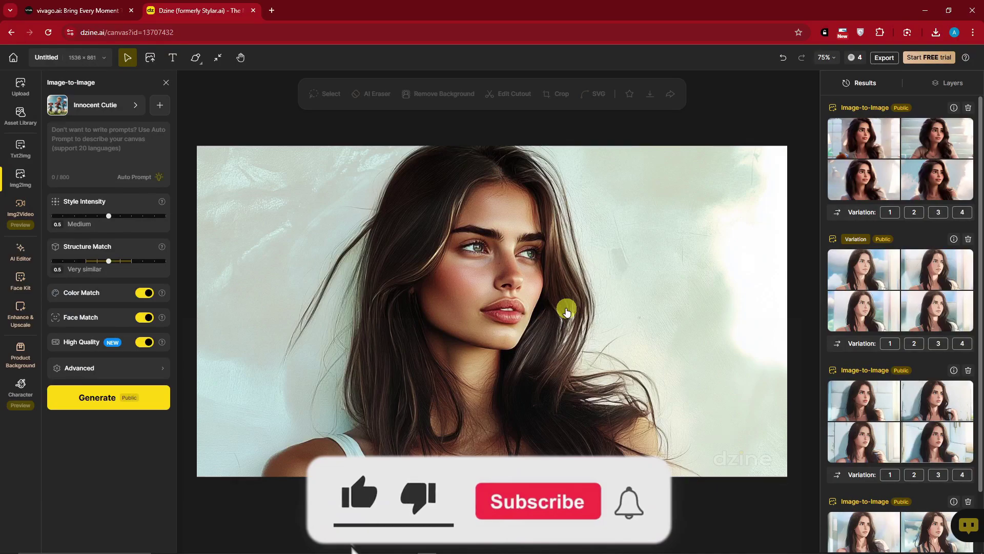
pyautogui.moveTo(900, 147)
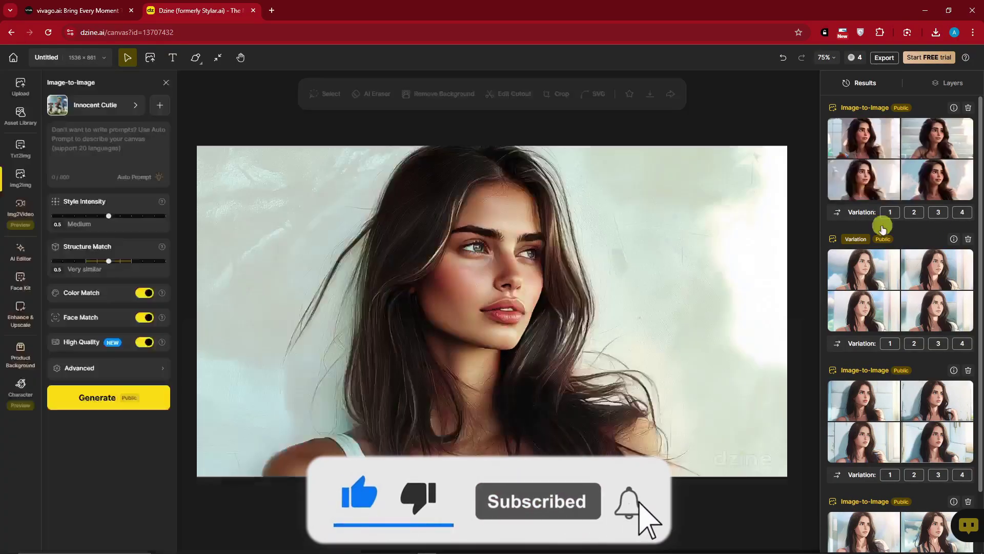
pyautogui.moveTo(889, 302)
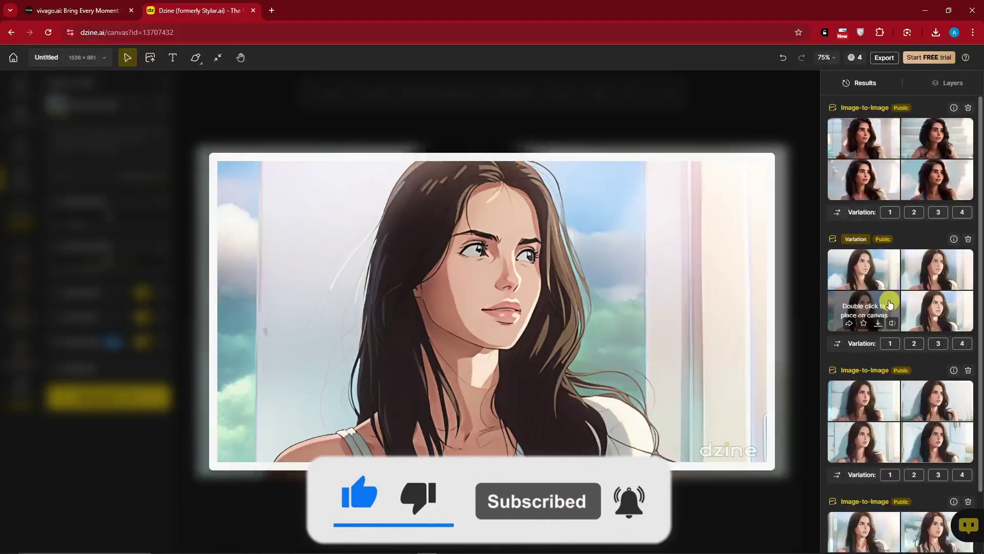